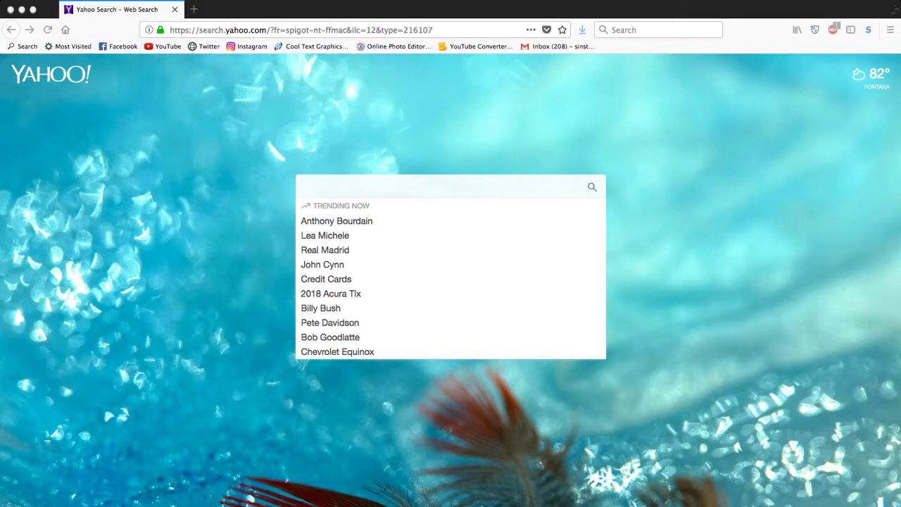
# Step: Search the web for pixlr.com, go to the official Pixlr site and open Pixlr Editor
pyautogui.click(305, 187)
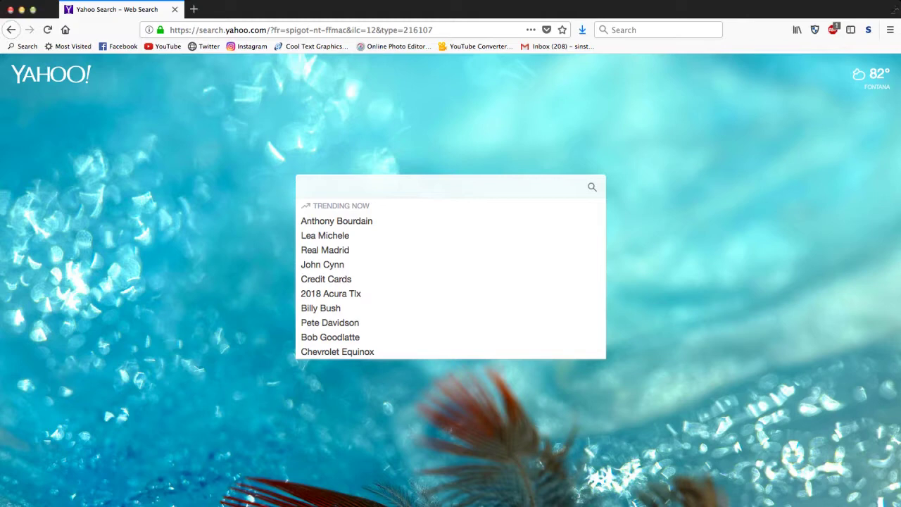
pyautogui.write('pixlr')
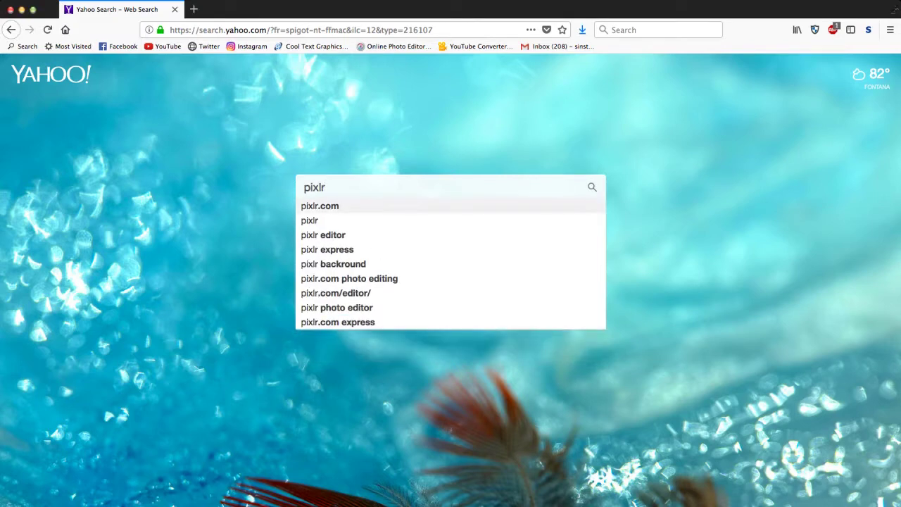
pyautogui.click(321, 206)
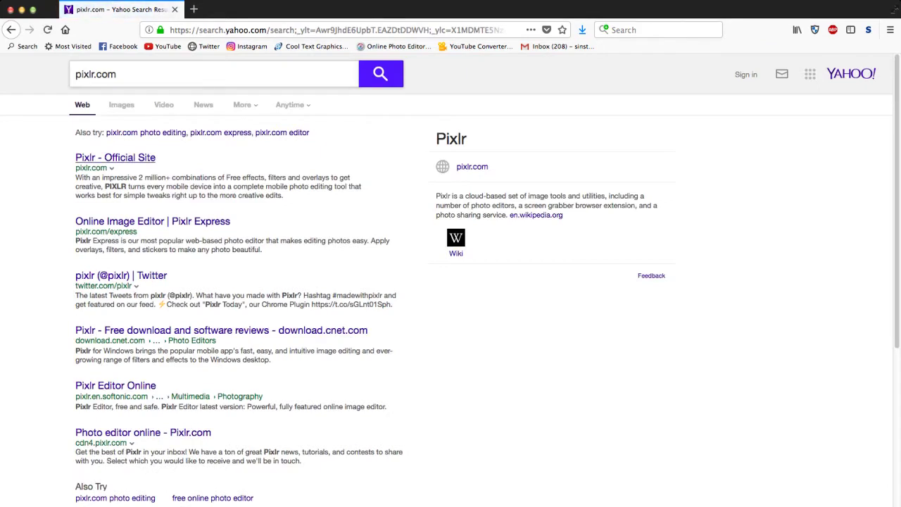
pyautogui.click(116, 158)
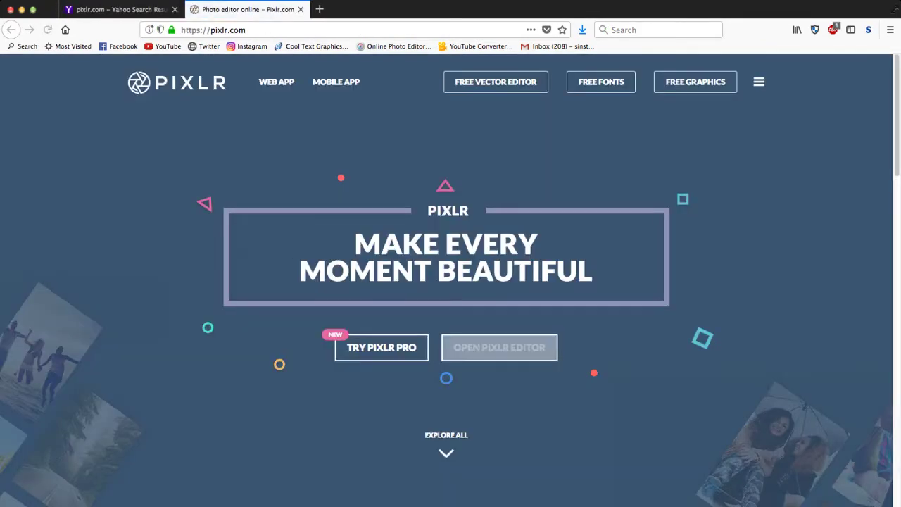
pyautogui.click(499, 347)
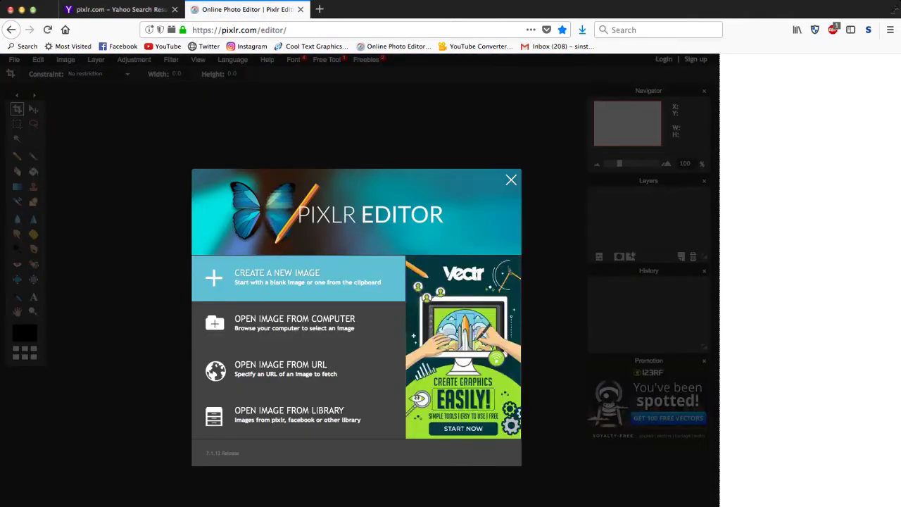
# Step: Create a new transparent image named "pixlr thumb tut" at 1280 x 720 pixels
pyautogui.click(299, 278)
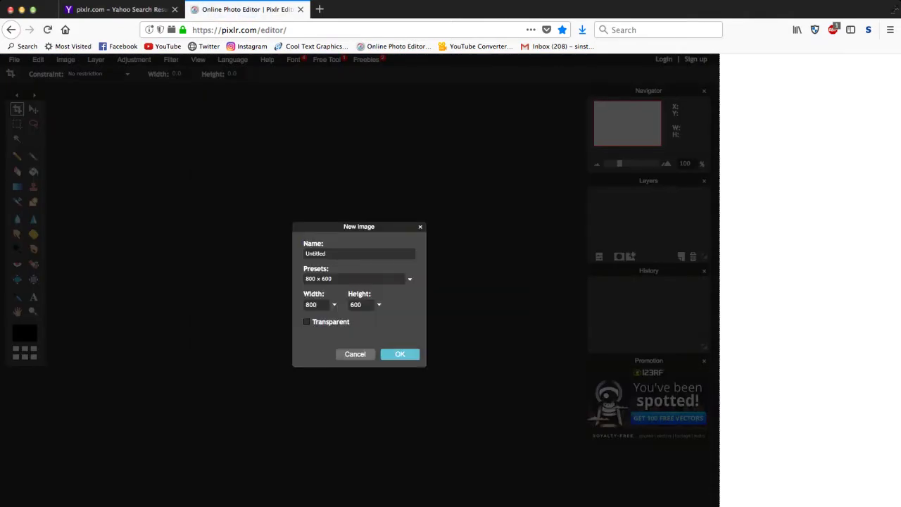
pyautogui.press('BackSpace')
pyautogui.press('BackSpace')
pyautogui.write('128')
pyautogui.press('BackSpace')
pyautogui.press('BackSpace')
pyautogui.press('BackSpace')
pyautogui.press('BackSpace')
pyautogui.press('BackSpace')
pyautogui.press('BackSpace')
pyautogui.press('BackSpace')
pyautogui.press('BackSpace')
pyautogui.press('BackSpace')
pyautogui.write('pixlr thumb')
pyautogui.click(399, 354)
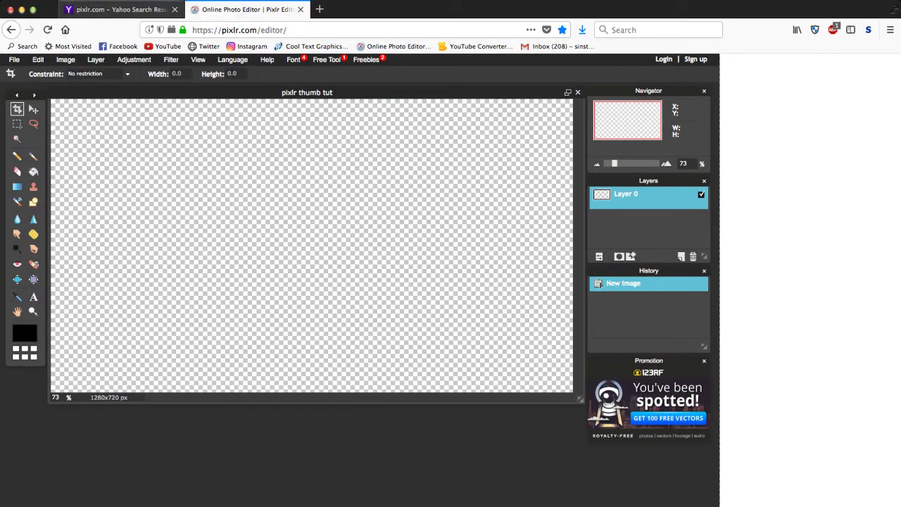
# Step: Search Yahoo Images for "grunge background" and browse the results for a dark blue watercolor grunge background
pyautogui.click(121, 9)
pyautogui.click(164, 74)
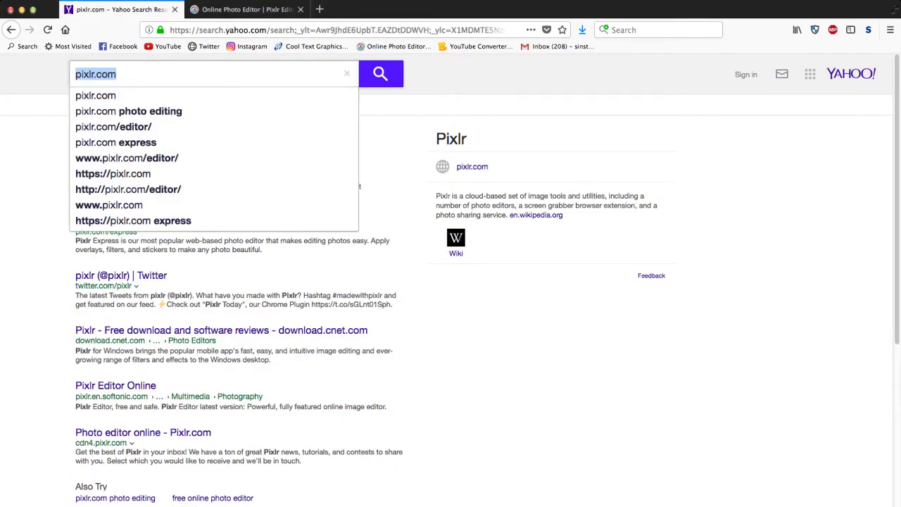
pyautogui.press('BackSpace')
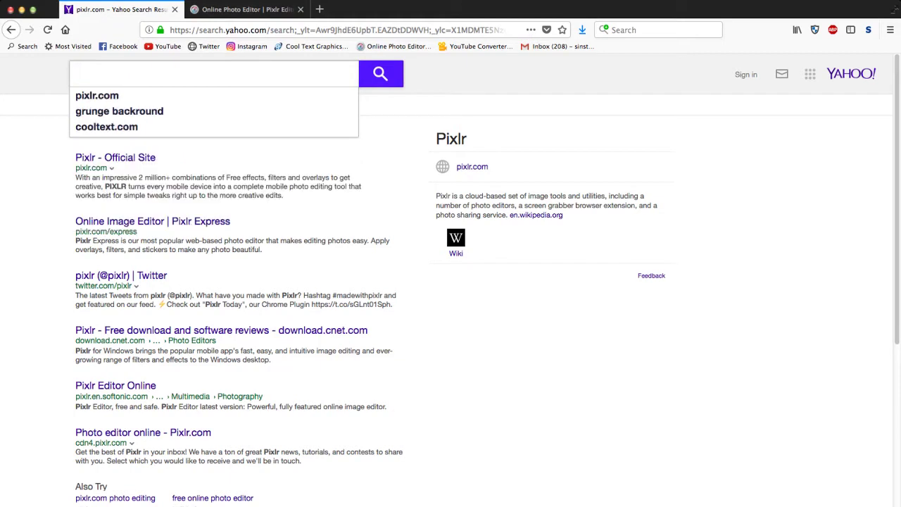
pyautogui.write('grunge')
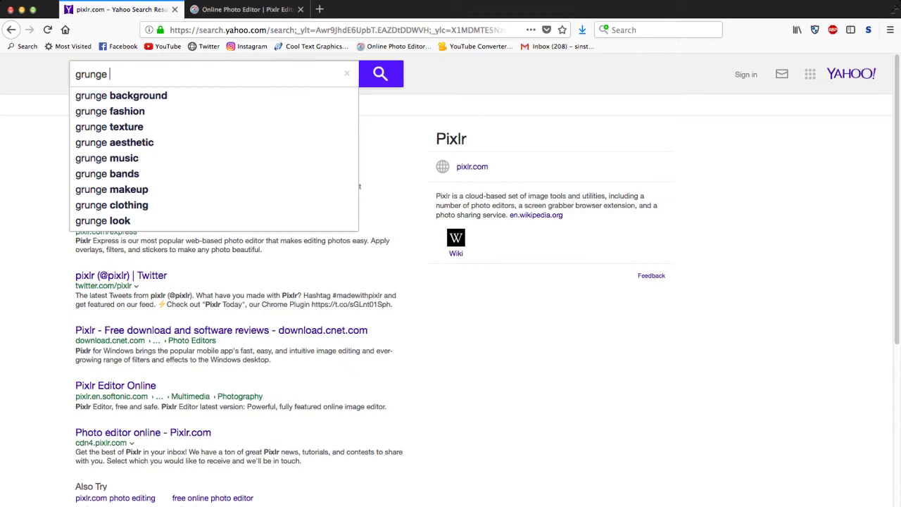
pyautogui.press('Down')
pyautogui.press('Return')
pyautogui.click(121, 105)
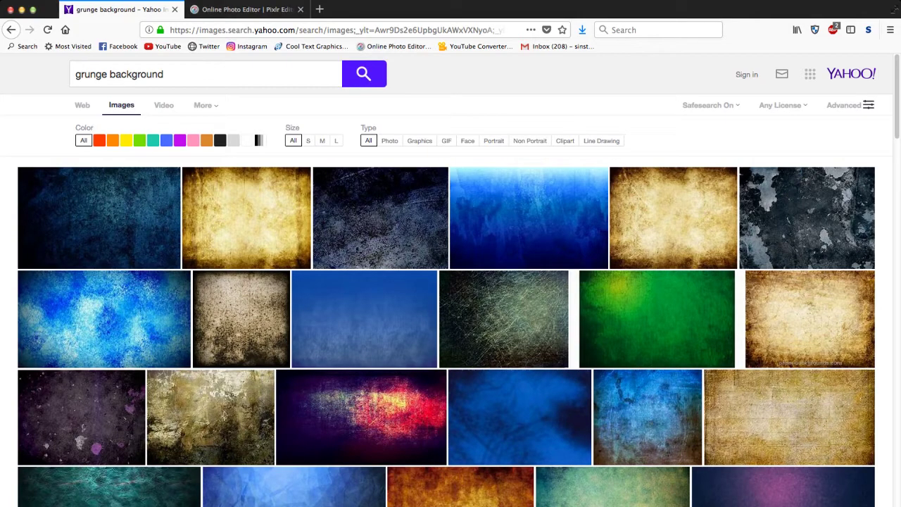
pyautogui.scroll(-8, 446, 282)
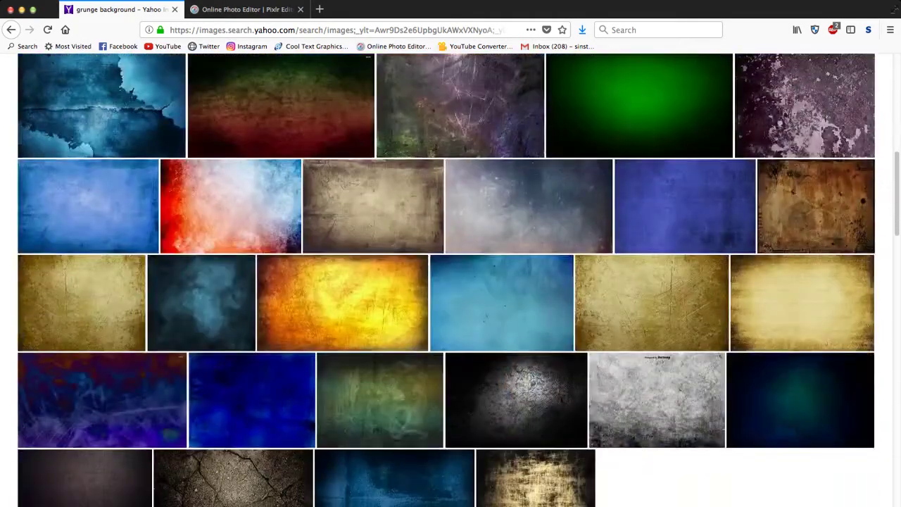
pyautogui.scroll(8, 446, 281)
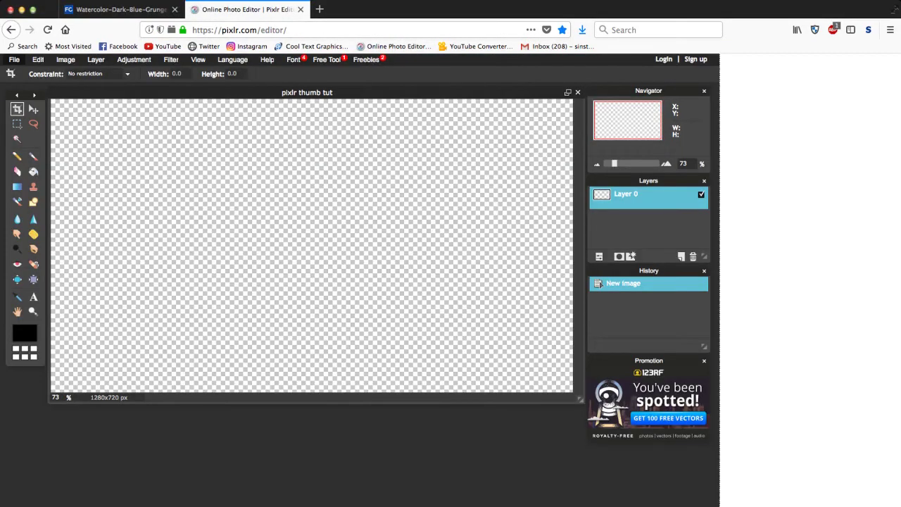
# Step: Open the Watercolor-Dark-Blue-Grunge-Background image from the computer in Pixlr Editor and shift its window slightly to uncover the thumbnail canvas
pyautogui.click(14, 60)
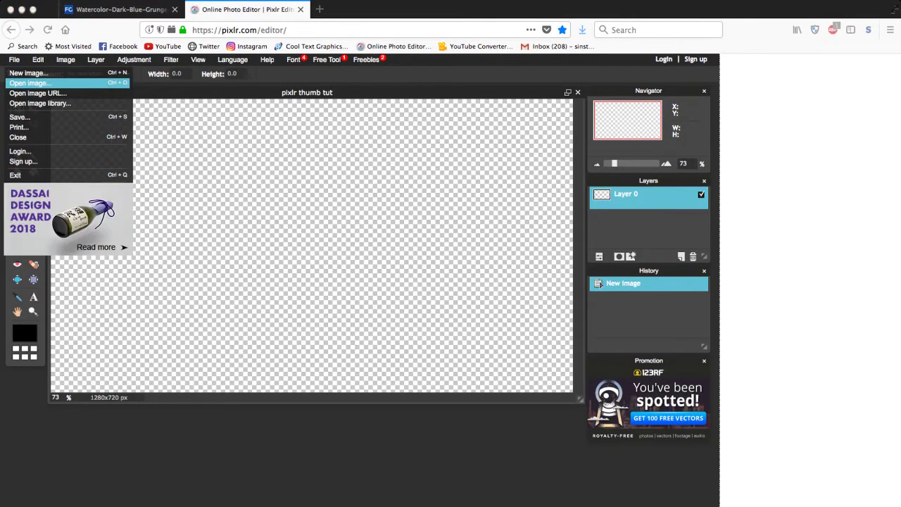
pyautogui.click(30, 82)
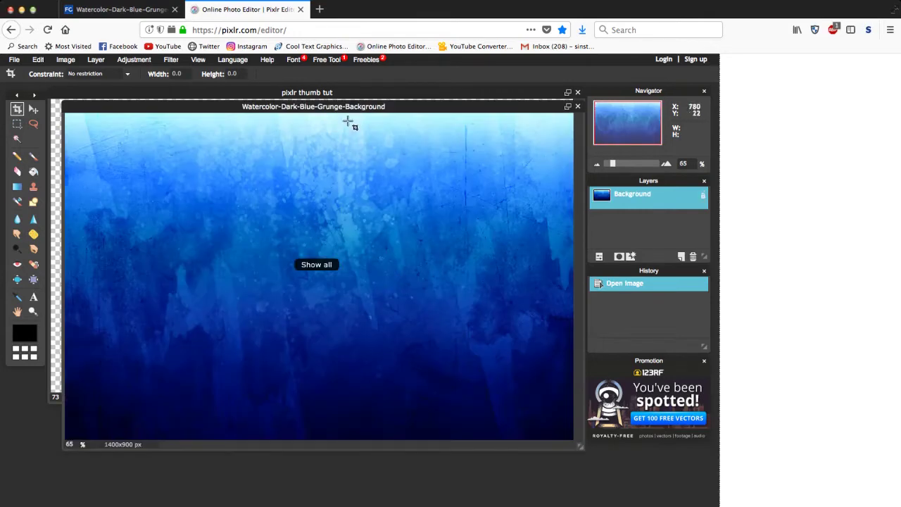
pyautogui.moveTo(345, 107); pyautogui.dragTo(344, 116)
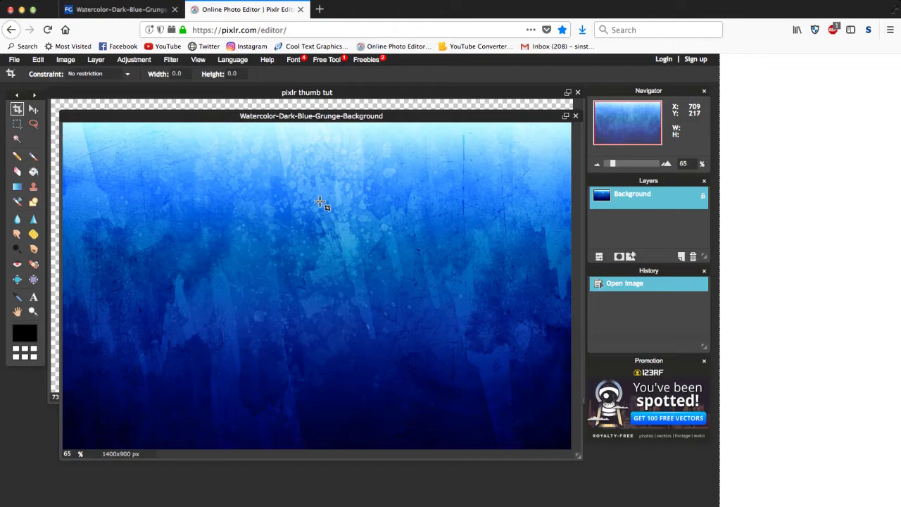
# Step: Copy the entire blue grunge image and paste it as a new layer into the "pixlr thumb tut" image
pyautogui.hotkey('ctrl', 'a')
pyautogui.hotkey('ctrl', 'a')
pyautogui.hotkey('ctrl', 'a')
pyautogui.hotkey('ctrl', 'a')
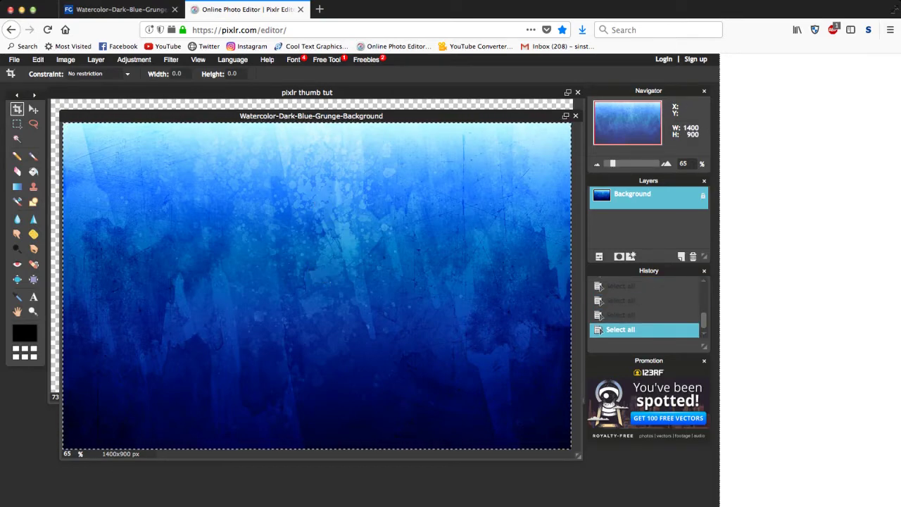
pyautogui.click(312, 105)
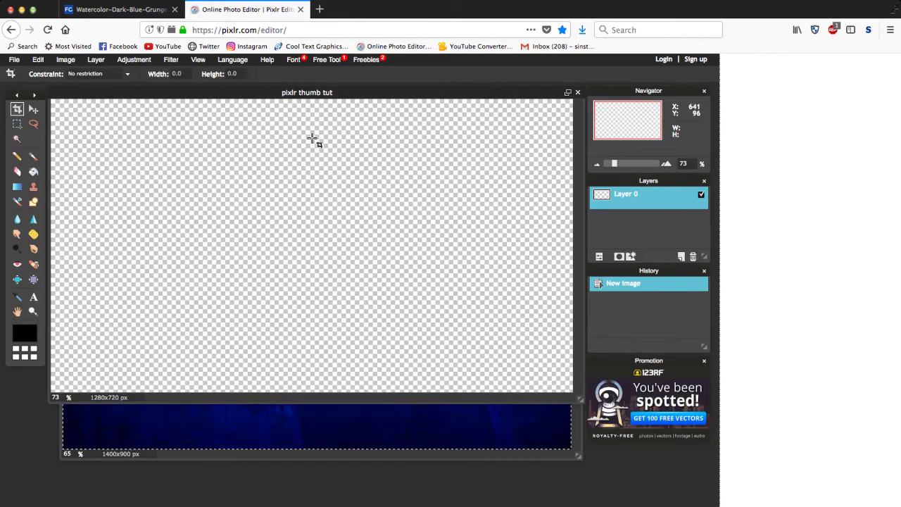
pyautogui.hotkey('ctrl', 'v')
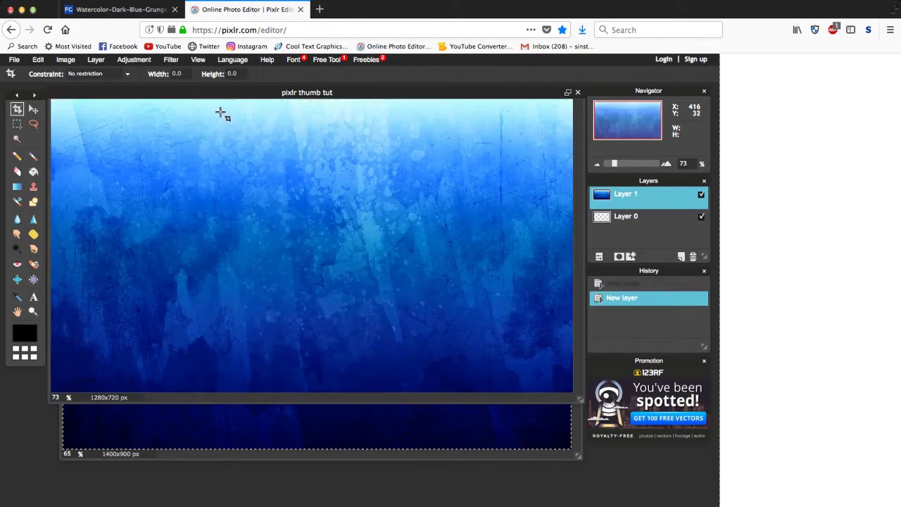
# Step: Reposition the pasted grunge layer with Free transform so it extends past every edge of the canvas
pyautogui.click(38, 59)
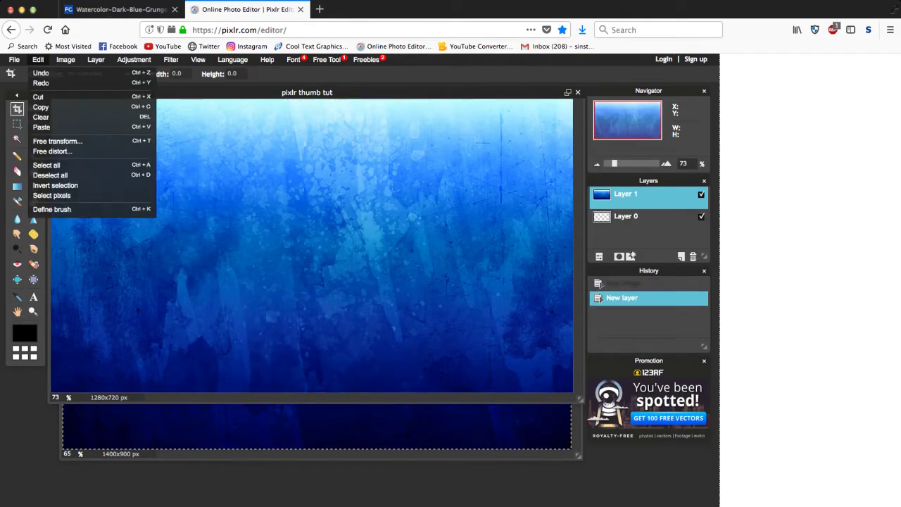
pyautogui.click(58, 140)
pyautogui.moveTo(135, 171); pyautogui.dragTo(103, 143)
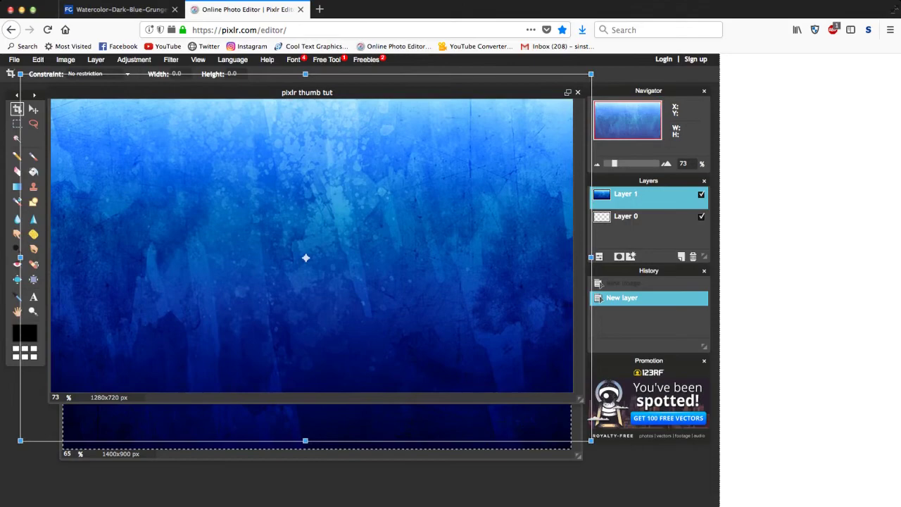
pyautogui.press('Return')
pyautogui.press('Return')
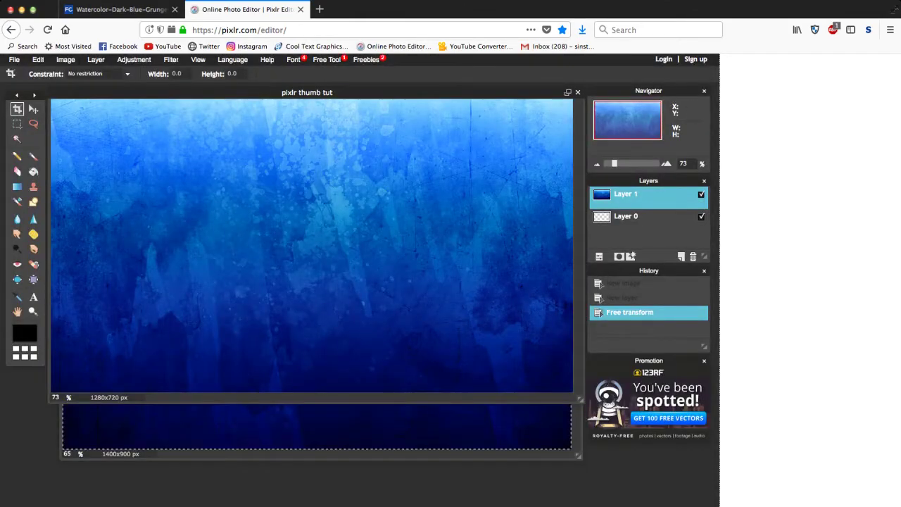
# Step: Resize the grunge layer with Free transform so it fits the canvas more closely, and apply the changes
pyautogui.click(38, 59)
pyautogui.click(57, 141)
pyautogui.moveTo(182, 171)
pyautogui.mouseDown()
pyautogui.moveTo(137, 161)
pyautogui.moveTo(197, 181)
pyautogui.moveTo(185, 166)
pyautogui.moveTo(177, 172)
pyautogui.mouseUp()
pyautogui.moveTo(56, 103); pyautogui.dragTo(39, 88)
pyautogui.click(220, 97)
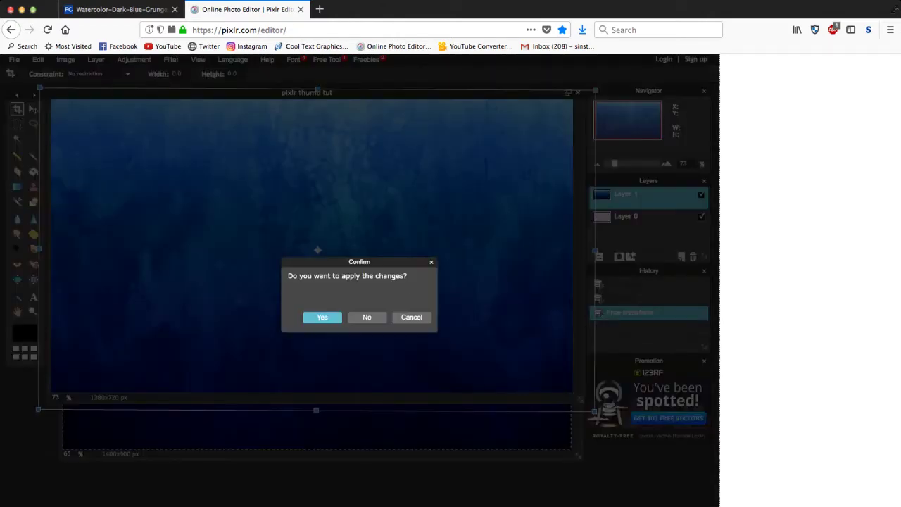
pyautogui.click(320, 316)
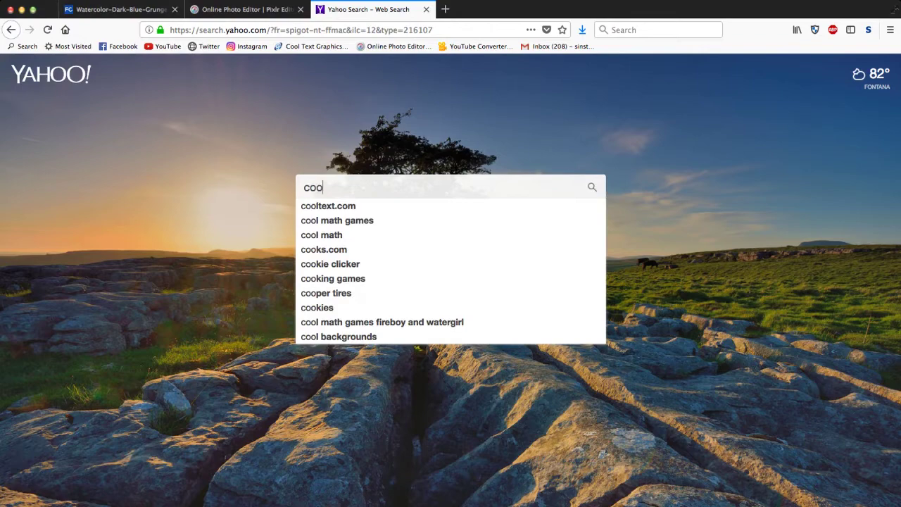
# Step: Find and open cooltext.com, then choose the White logo style in the BatmanForeverAlternate font
pyautogui.press('Down')
pyautogui.press('Return')
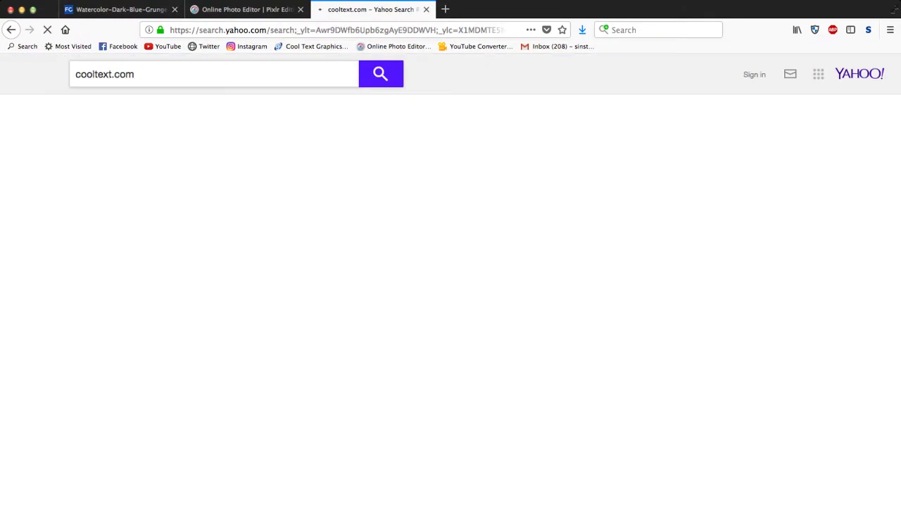
pyautogui.click(127, 157)
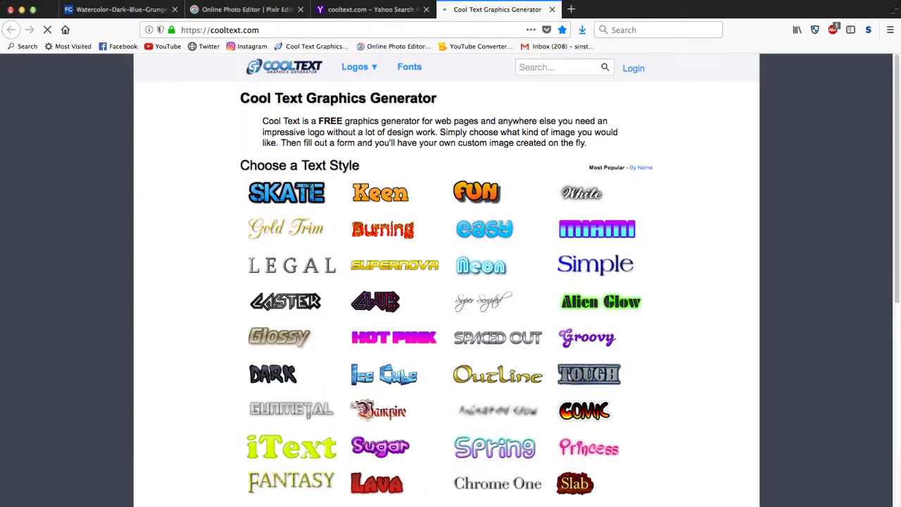
pyautogui.click(409, 66)
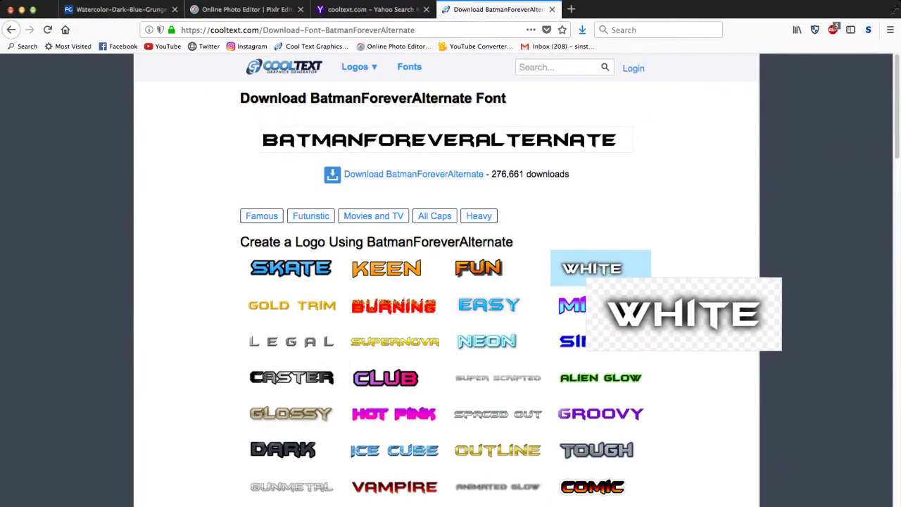
pyautogui.click(584, 271)
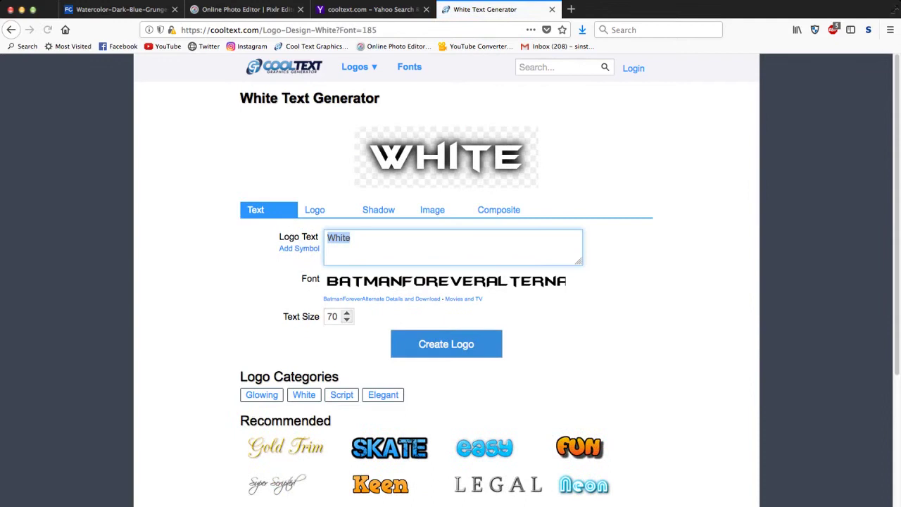
# Step: Set the logo text to "how to make free" and create the logo
pyautogui.press('BackSpace')
pyautogui.write('hwo')
pyautogui.press('BackSpace')
pyautogui.press('BackSpace')
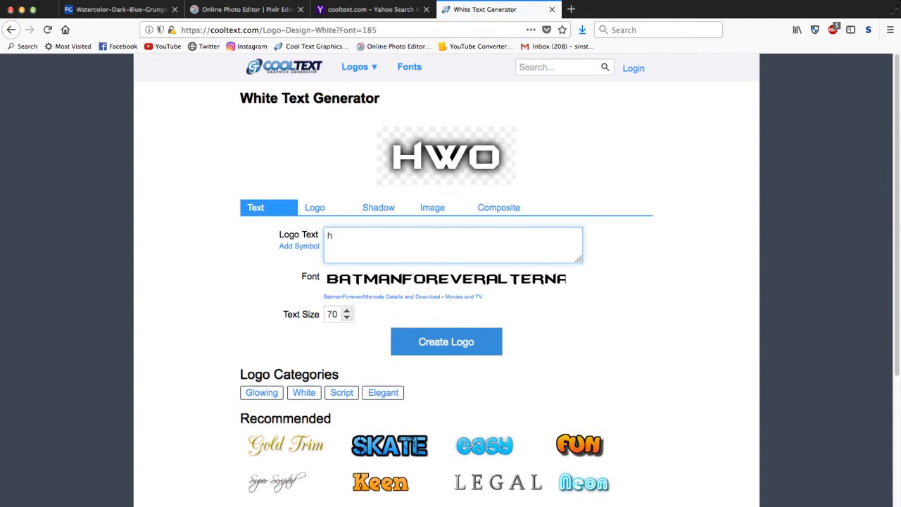
pyautogui.write('ow to mak')
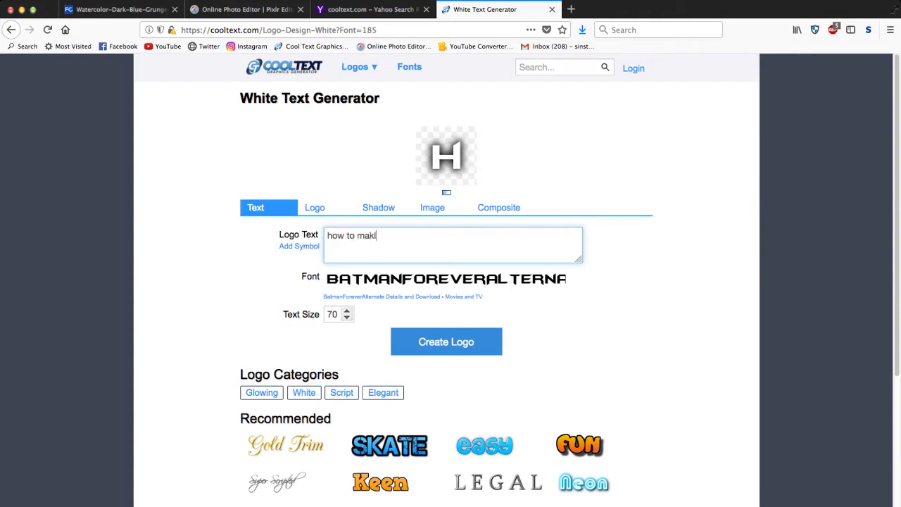
pyautogui.write('e free')
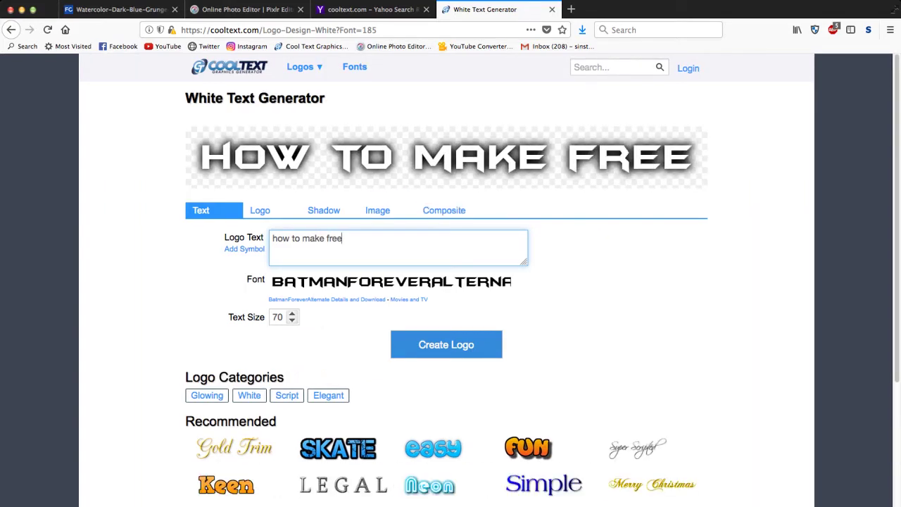
pyautogui.click(446, 344)
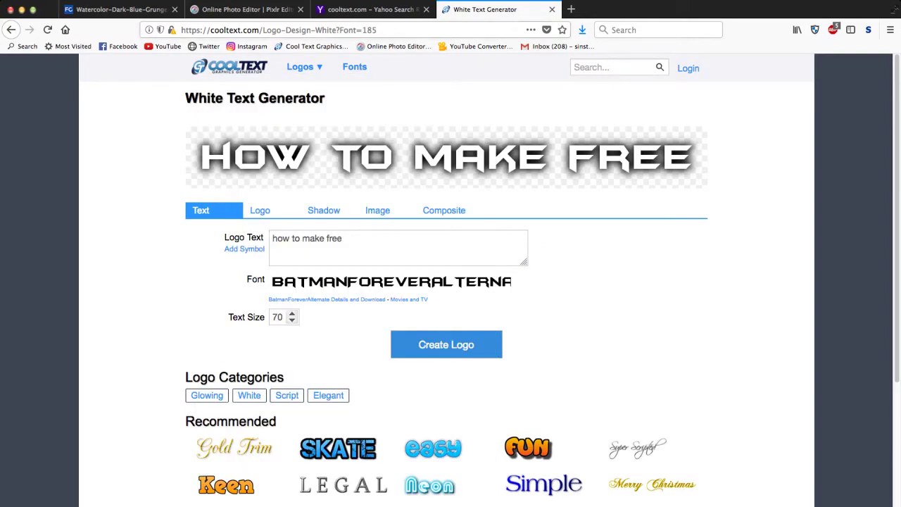
# Step: Switch back to Pixlr Editor, open the Cool Text logo image from the computer and place its window over the thumbnail's upper part
pyautogui.click(246, 9)
pyautogui.click(14, 59)
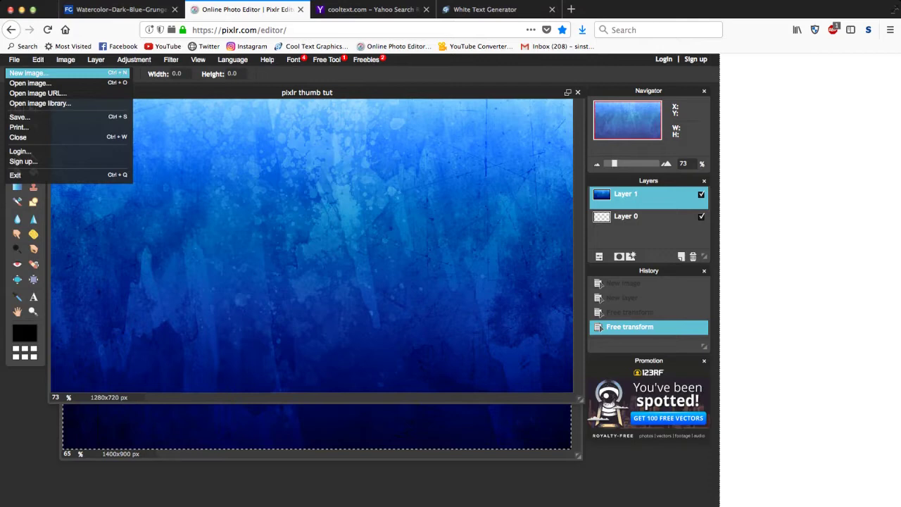
pyautogui.click(32, 82)
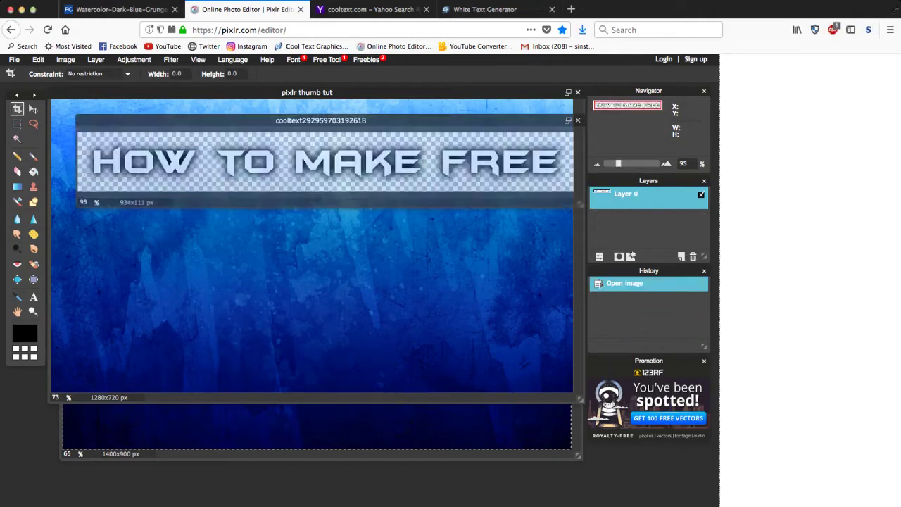
pyautogui.moveTo(308, 115); pyautogui.dragTo(307, 114)
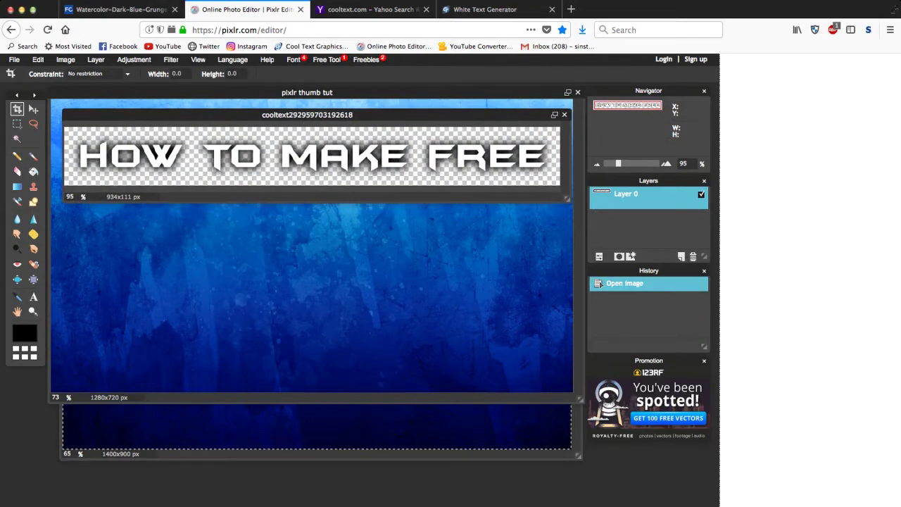
# Step: Copy the whole "how to make free" logo and paste it into the pixlr thumb tut image as a new layer
pyautogui.hotkey('ctrl', 'a')
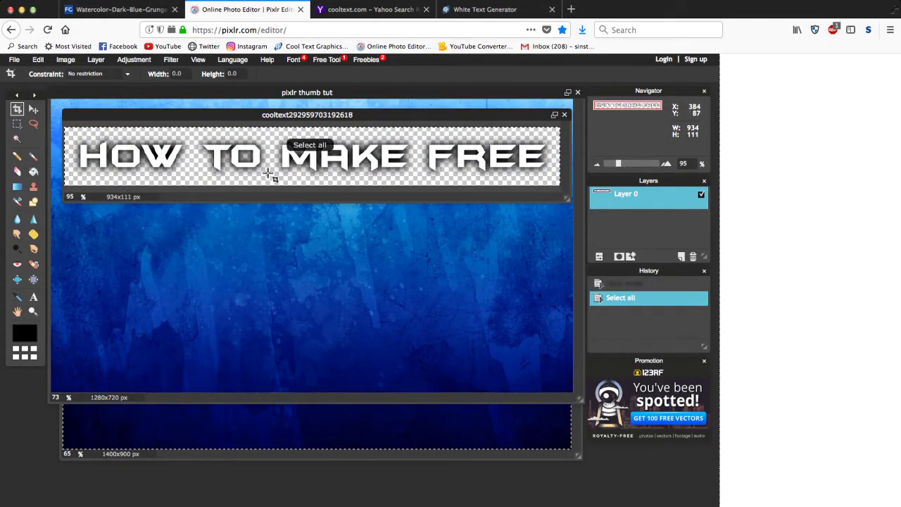
pyautogui.click(270, 232)
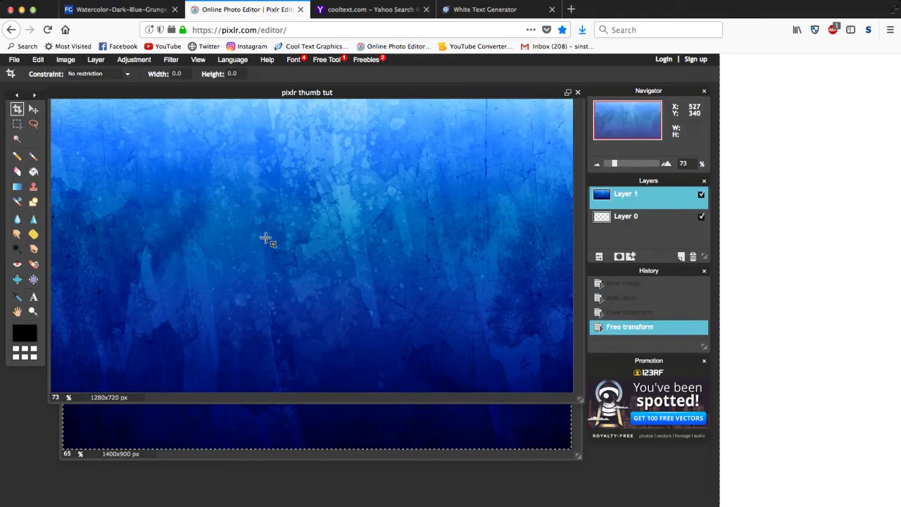
pyautogui.hotkey('ctrl', 'v')
# Step: Enlarge the white title with Free transform to nearly the canvas width, place it along the upper edge, and apply the changes
pyautogui.click(38, 59)
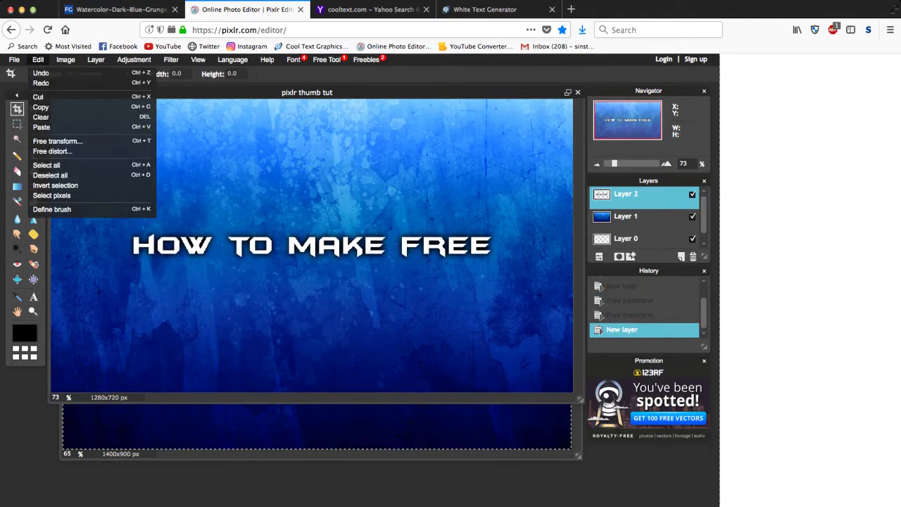
pyautogui.click(44, 141)
pyautogui.moveTo(125, 223); pyautogui.dragTo(90, 193)
pyautogui.moveTo(160, 258); pyautogui.dragTo(153, 162)
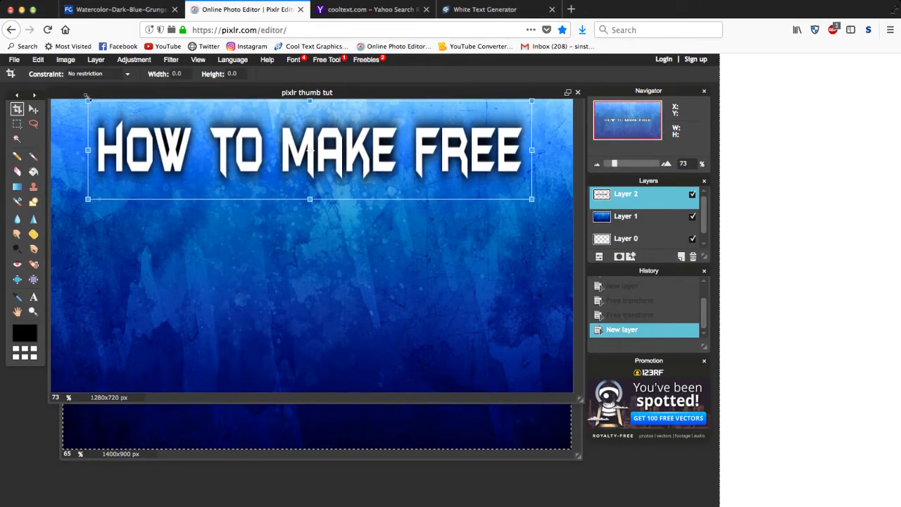
pyautogui.moveTo(85, 95); pyautogui.dragTo(60, 94)
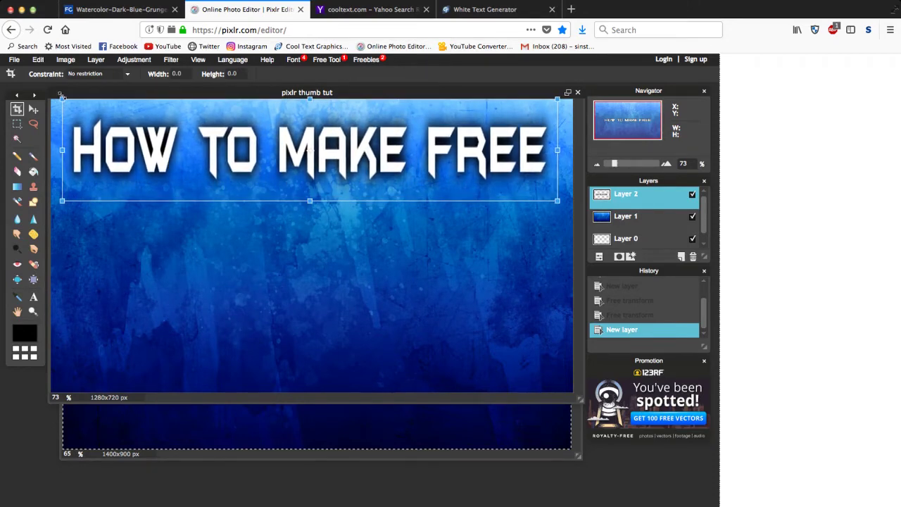
pyautogui.moveTo(169, 133); pyautogui.dragTo(171, 134)
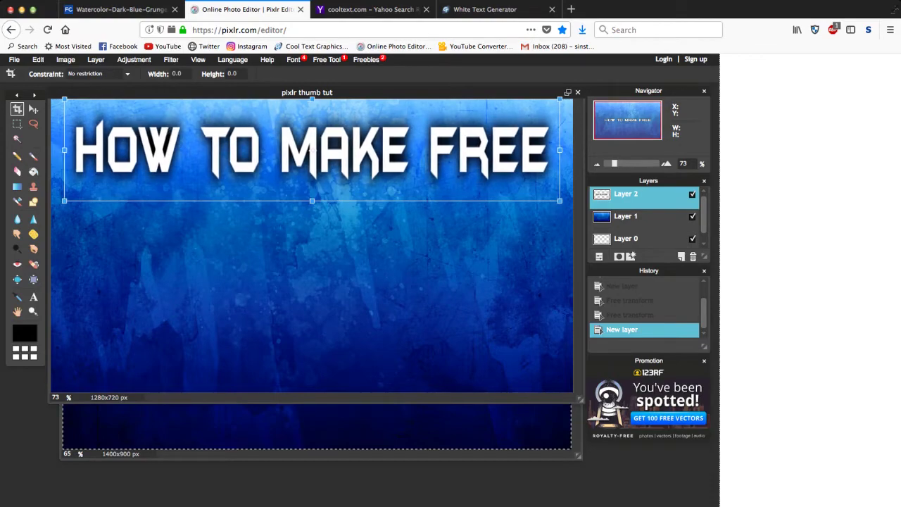
pyautogui.press('Return')
pyautogui.click(325, 316)
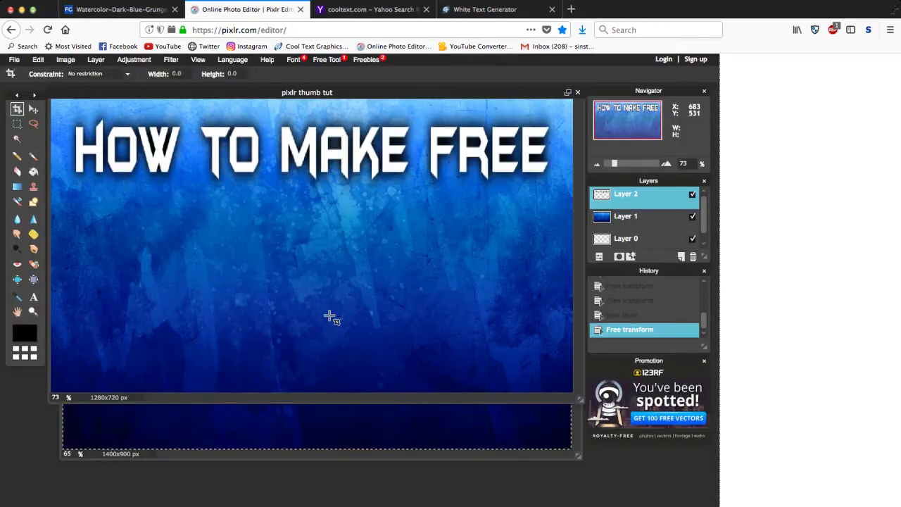
# Step: Switch to the Cool Text site, return to the BatmanForeverAlternate font page and choose the Supernova logo style
pyautogui.click(493, 10)
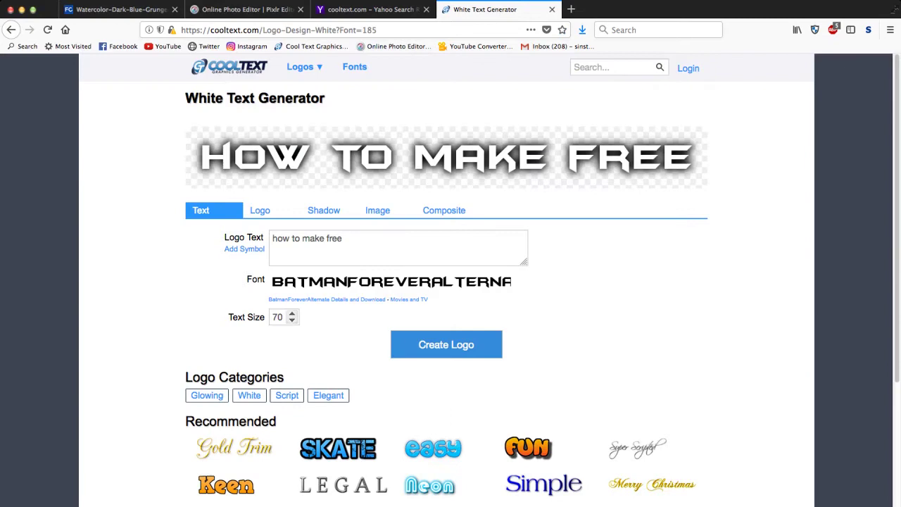
pyautogui.press('super+Left')
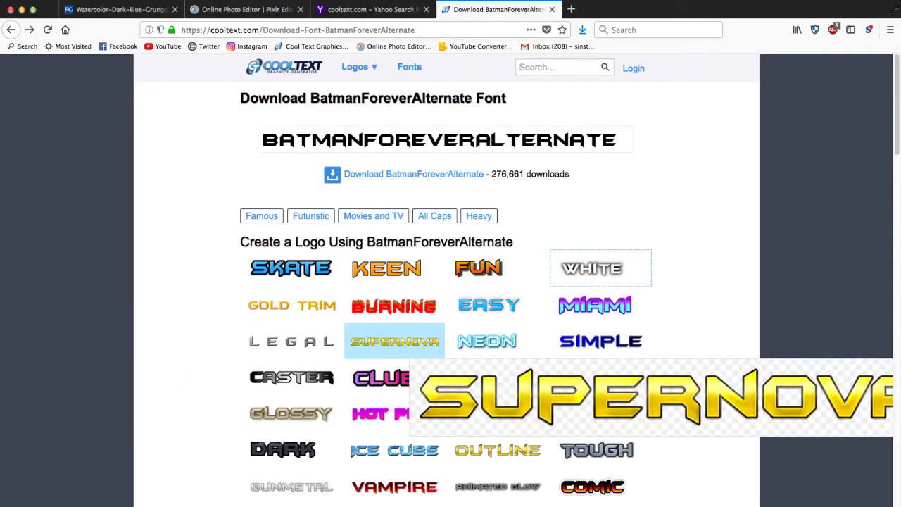
pyautogui.click(394, 341)
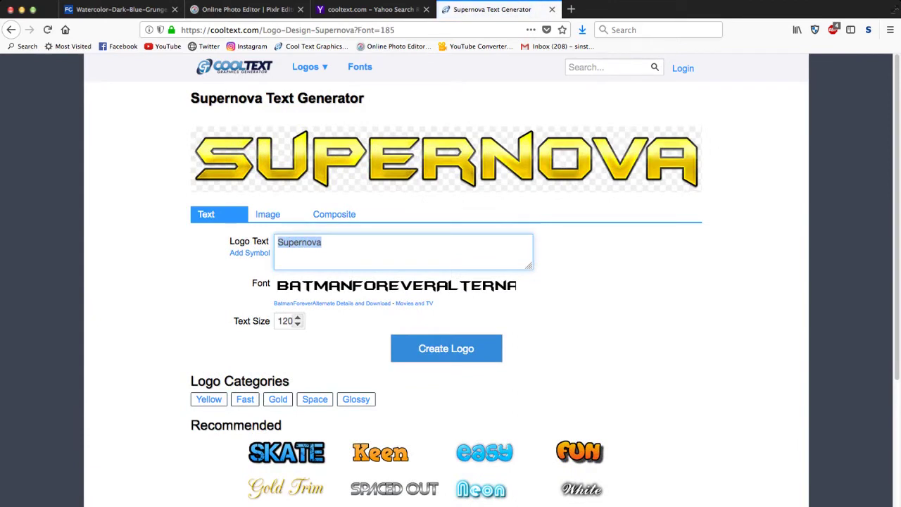
# Step: Set the Supernova logo text to "THUMBNAIL!" and create the logo
pyautogui.press('BackSpace')
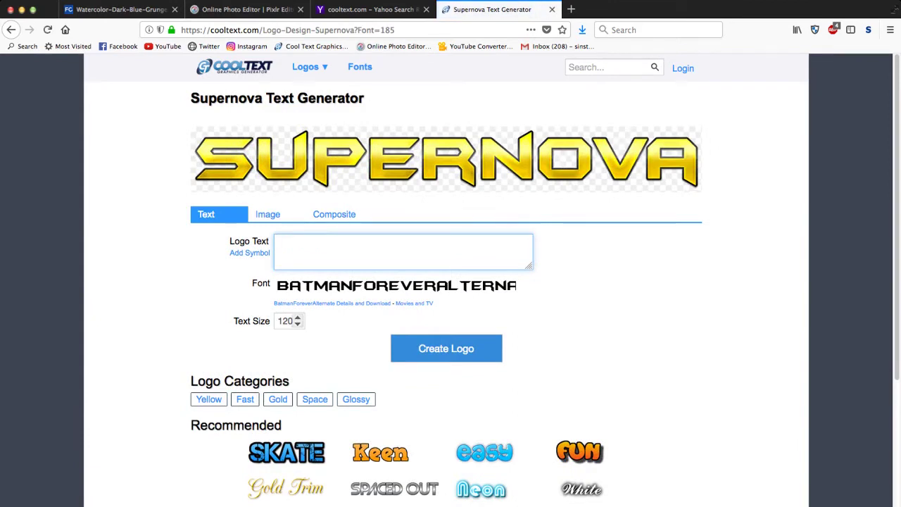
pyautogui.write('THUMBNAIL')
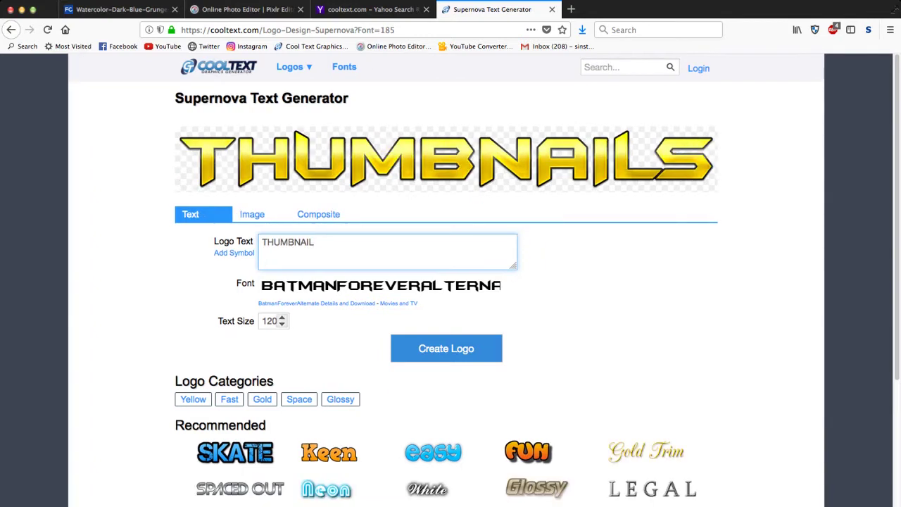
pyautogui.write('!')
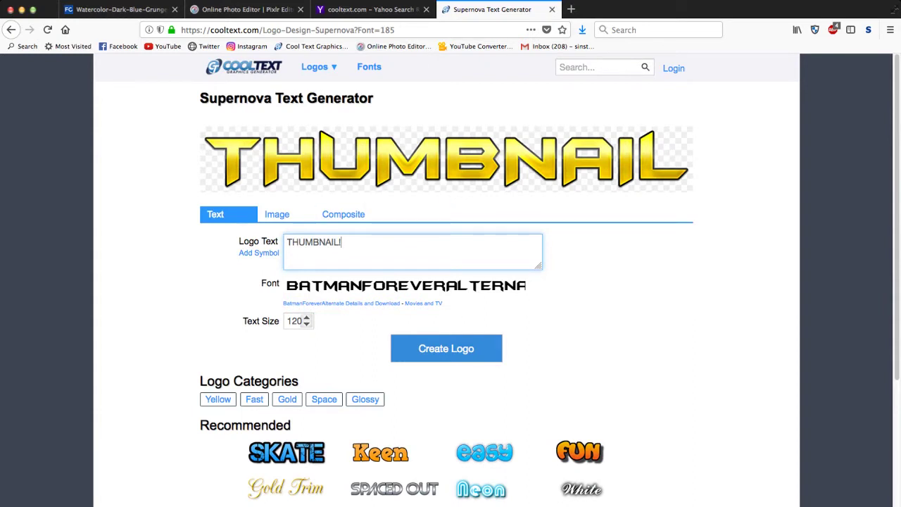
pyautogui.click(446, 349)
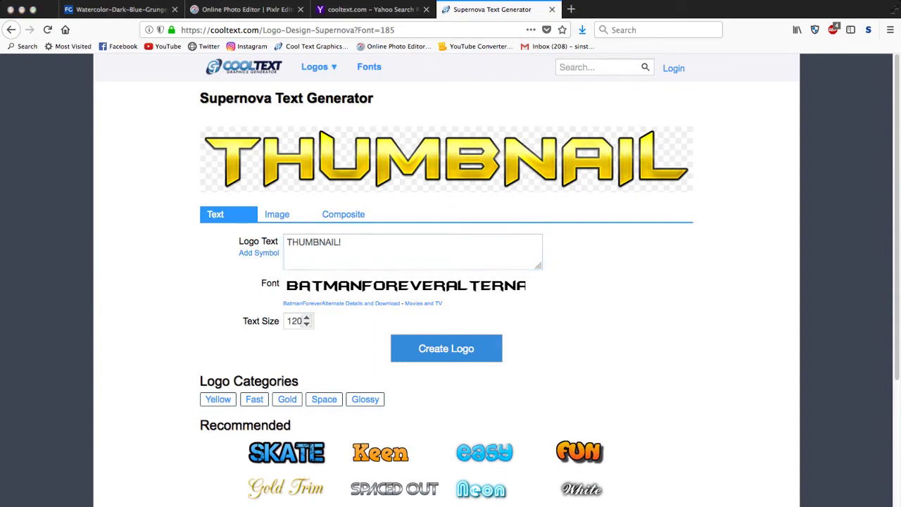
pyautogui.doubleClick(344, 214)
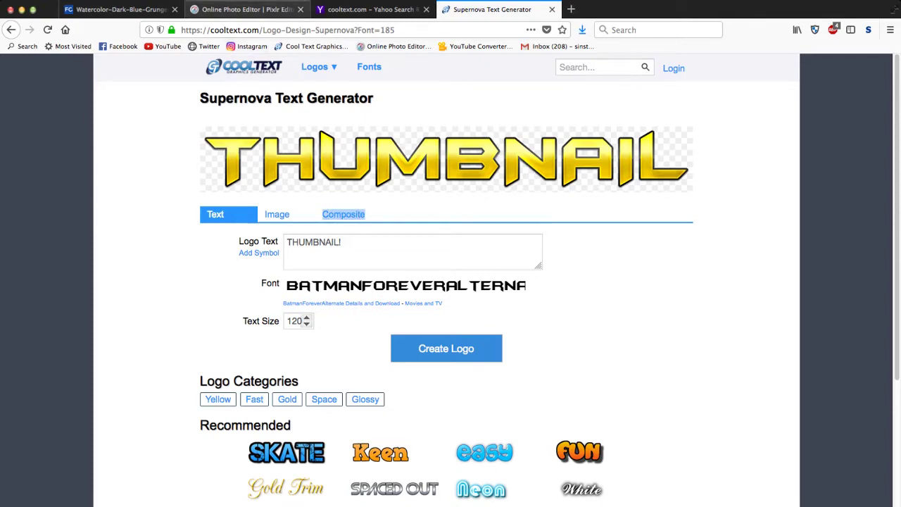
# Step: Switch to Pixlr Editor, open the yellow THUMBNAIL logo image from the computer and place its window over the thumbnail's upper part
pyautogui.click(246, 9)
pyautogui.click(14, 60)
pyautogui.click(30, 83)
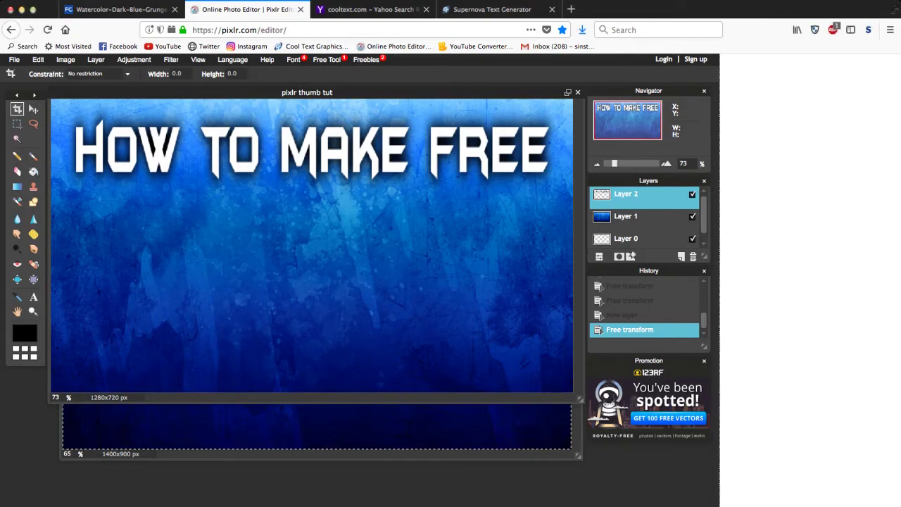
pyautogui.moveTo(380, 135); pyautogui.dragTo(346, 131)
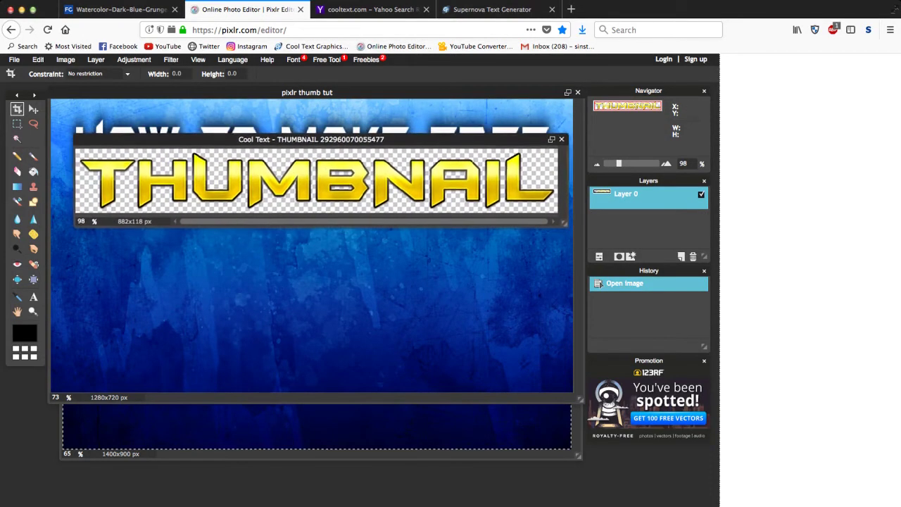
# Step: Copy the whole THUMBNAIL logo and paste it into the pixlr thumb tut image as a new layer
pyautogui.hotkey('ctrl', 'a')
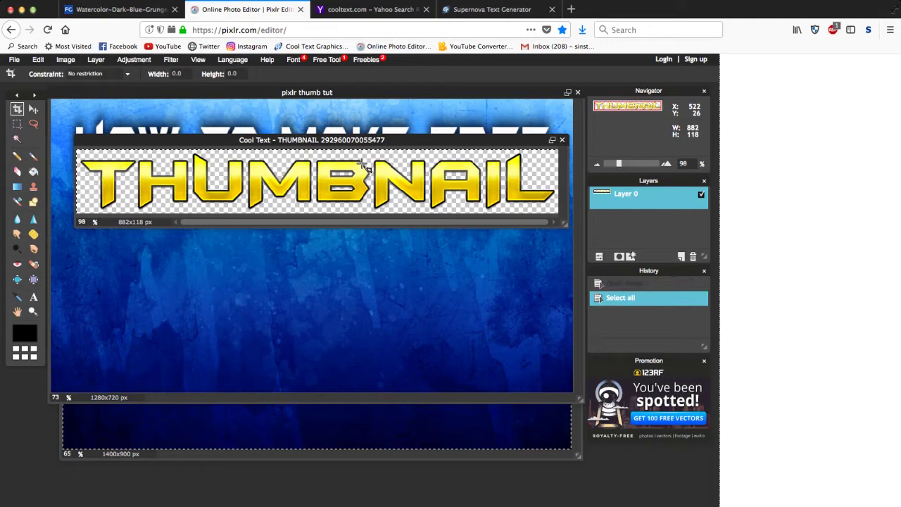
pyautogui.click(306, 248)
pyautogui.hotkey('ctrl', 'v')
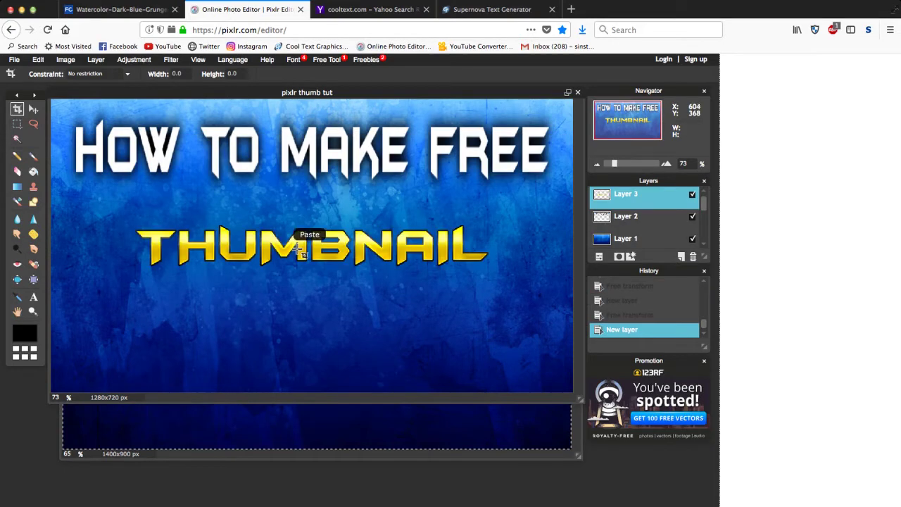
# Step: Enlarge the THUMBNAIL text with Free transform, place it directly below the white title aligned to its left edge, and apply the changes
pyautogui.click(38, 59)
pyautogui.click(56, 141)
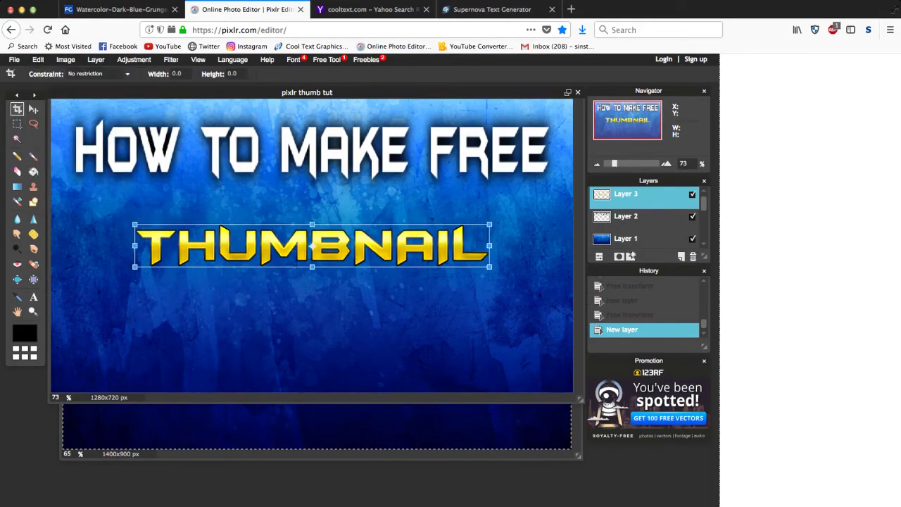
pyautogui.moveTo(135, 224); pyautogui.dragTo(112, 209)
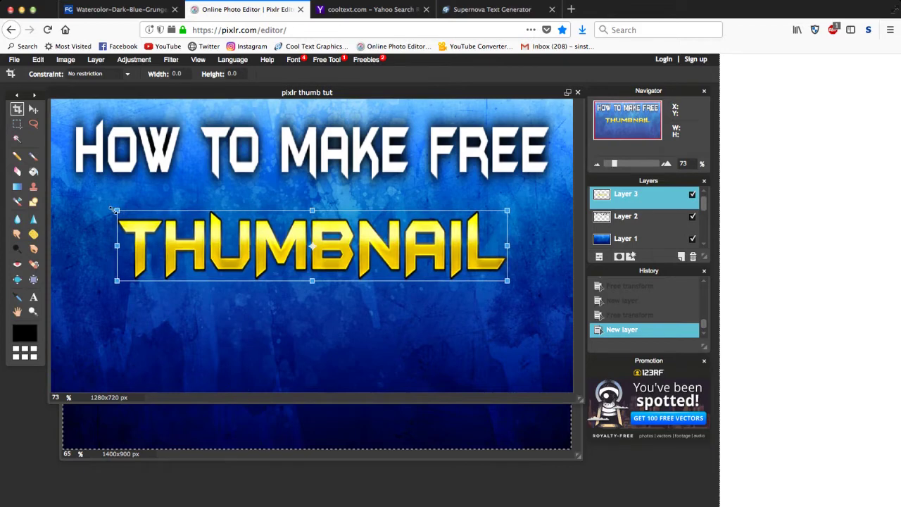
pyautogui.moveTo(171, 253); pyautogui.dragTo(127, 221)
pyautogui.press('Return')
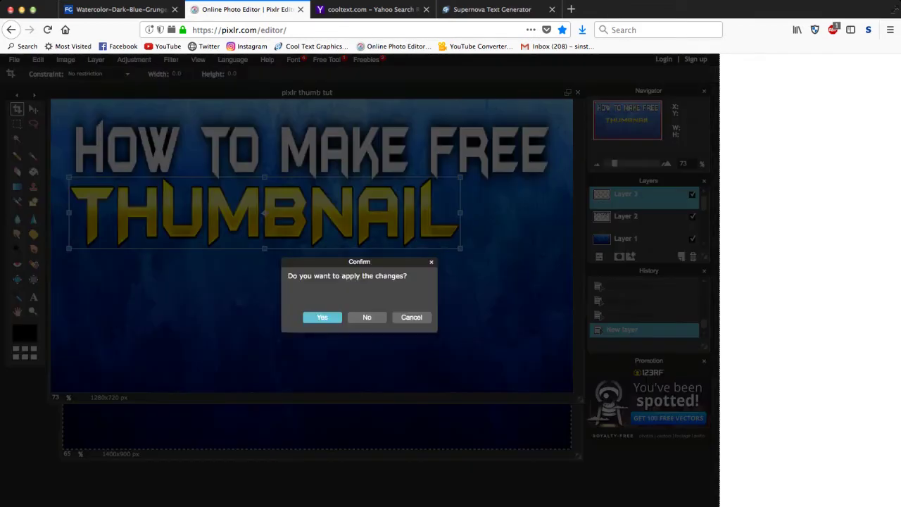
pyautogui.click(313, 317)
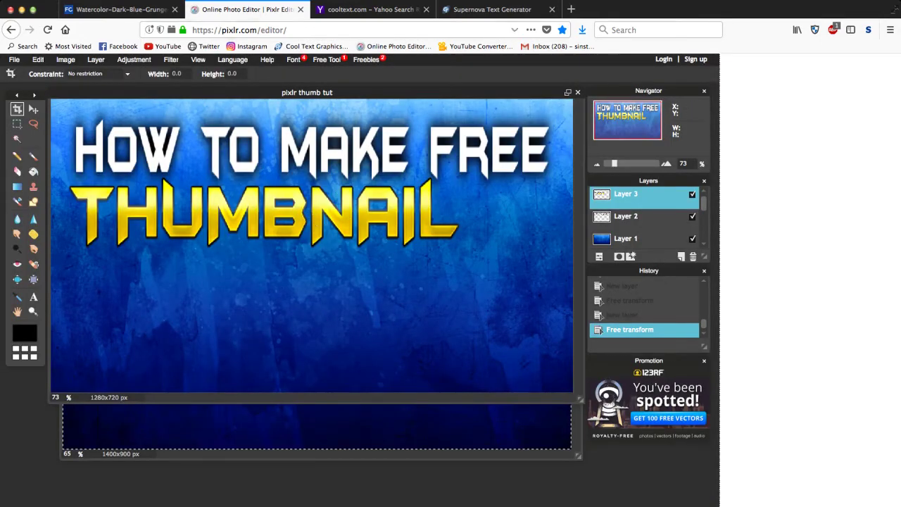
# Step: Switch to the Yahoo search page and search for "pixlr transparent background"
pyautogui.click(373, 10)
pyautogui.click(282, 74)
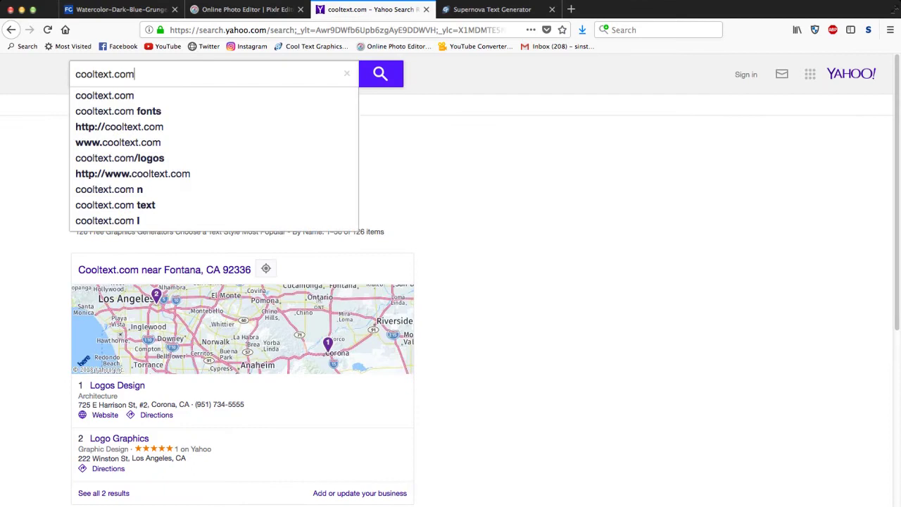
pyautogui.press('super+a')
pyautogui.press('BackSpace')
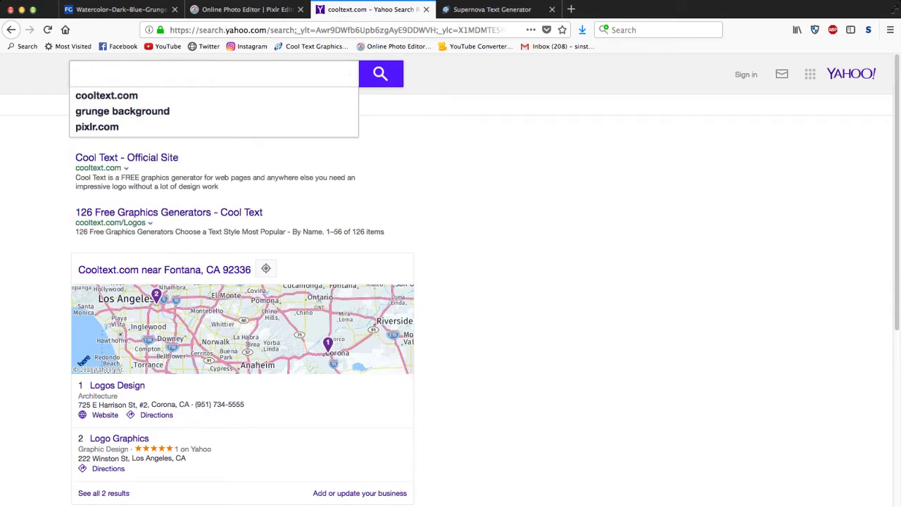
pyautogui.write('PIXLR')
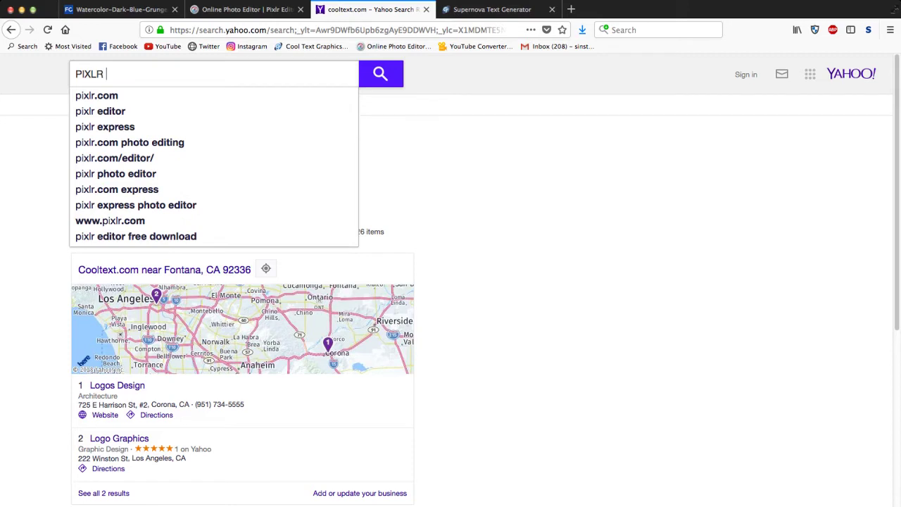
pyautogui.write(' trans')
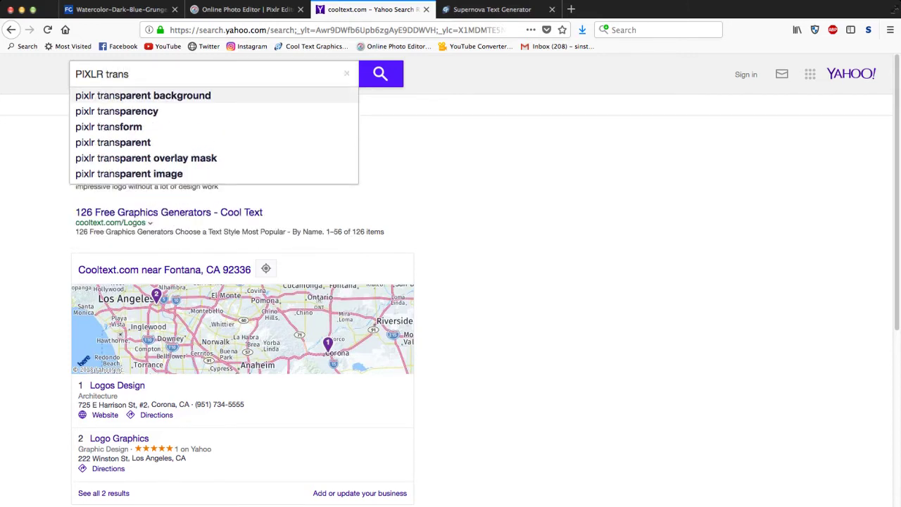
pyautogui.click(161, 96)
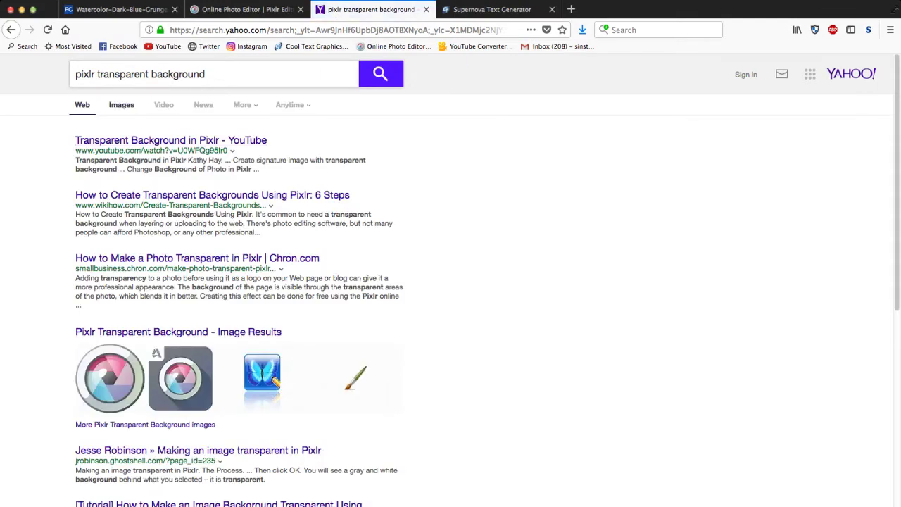
# Step: Open the round Pixlr lens logo from the image results at full size, save it and return to the results
pyautogui.click(121, 105)
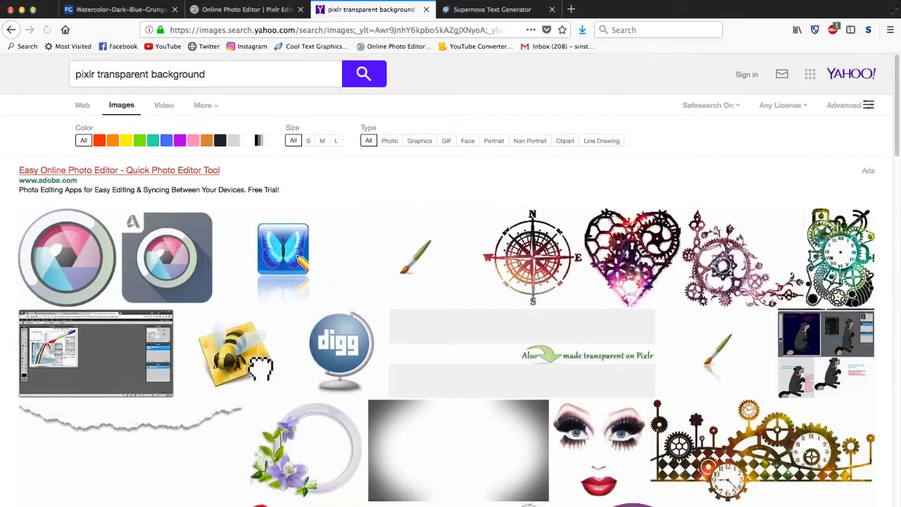
pyautogui.click(72, 255)
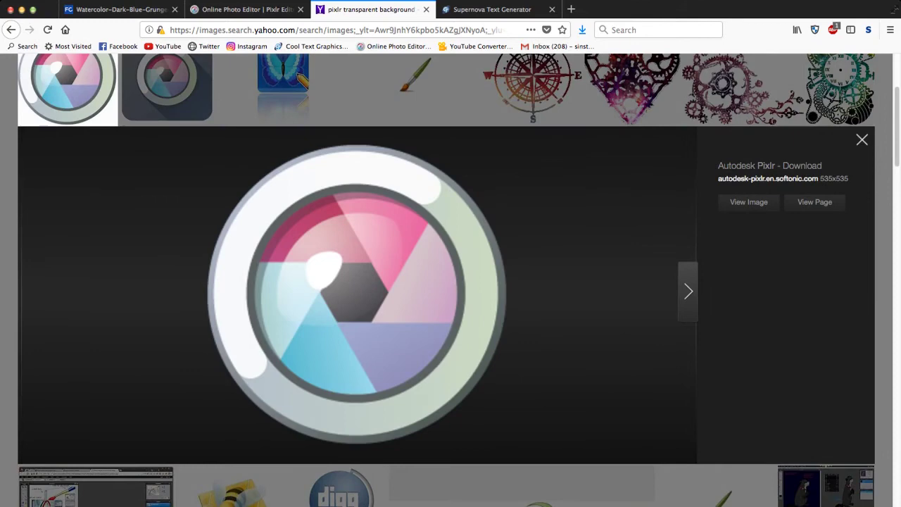
pyautogui.click(748, 202)
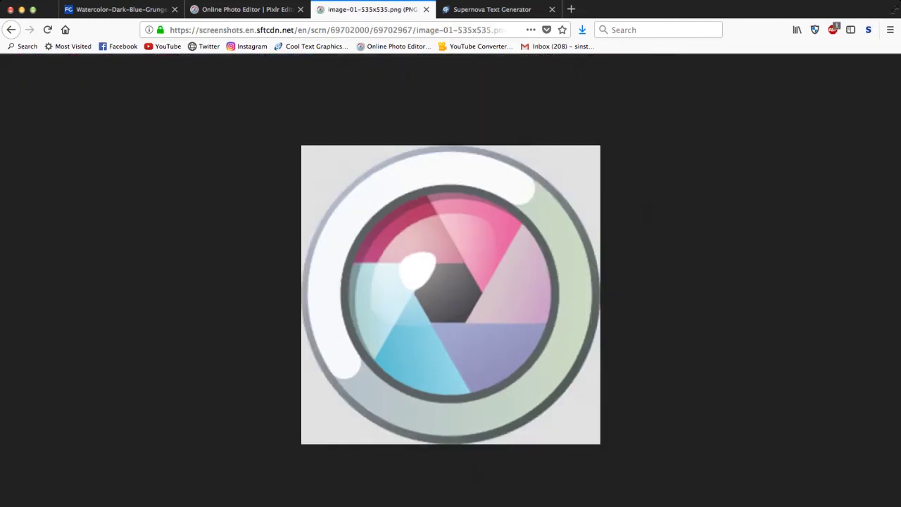
pyautogui.click(10, 30)
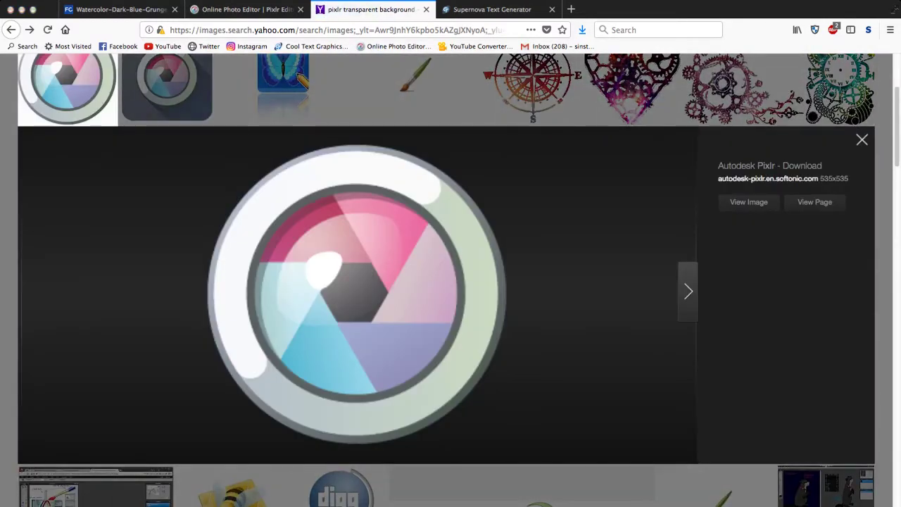
# Step: Switch to Pixlr Editor and open the image-01-535x535 Pixlr logo from the computer
pyautogui.click(242, 9)
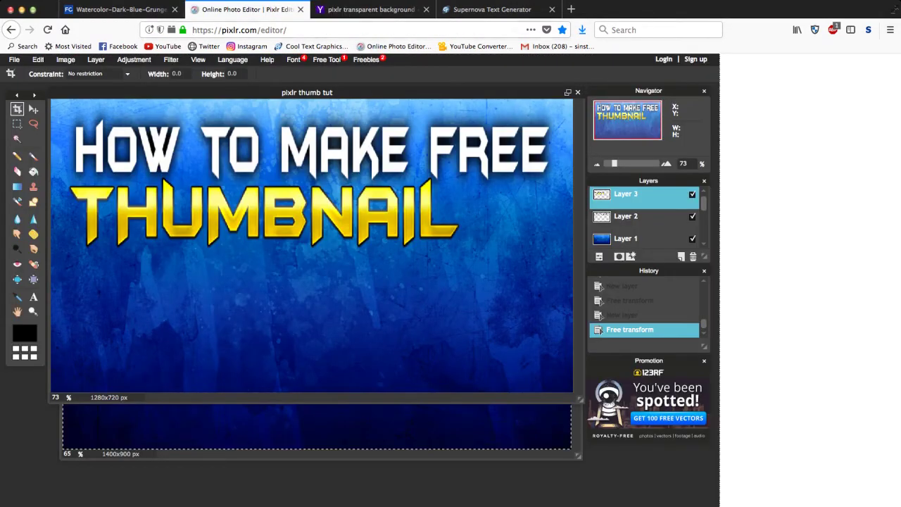
pyautogui.click(14, 60)
pyautogui.click(33, 83)
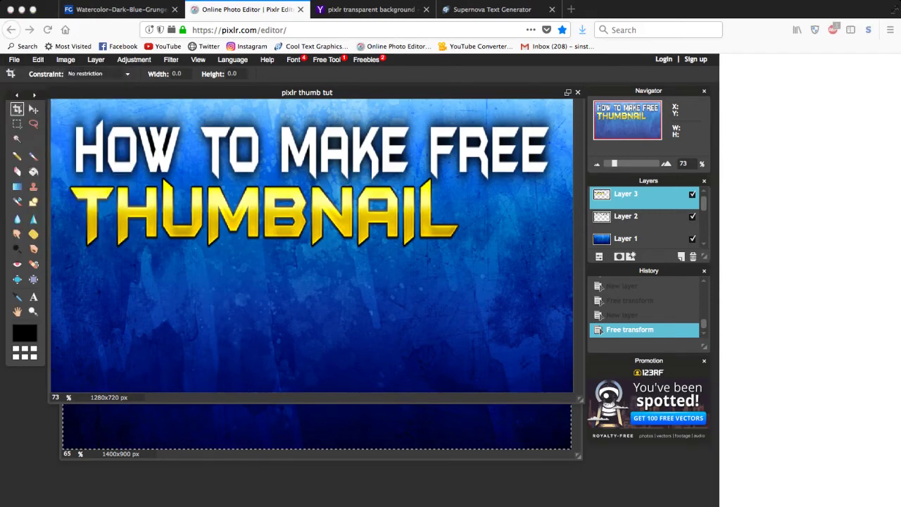
pyautogui.press('Return')
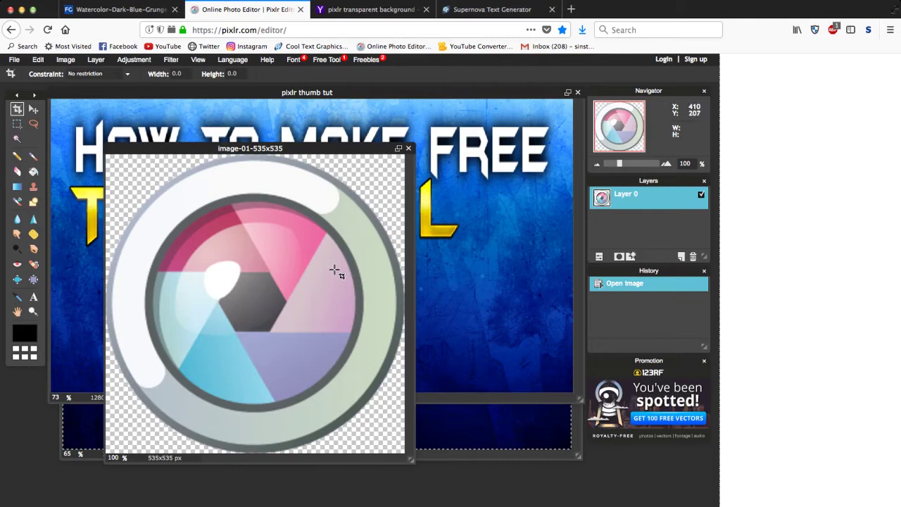
# Step: Copy the entire Pixlr lens logo image and paste it into the pixlr thumb tut image
pyautogui.press('super+a')
pyautogui.press('super+c')
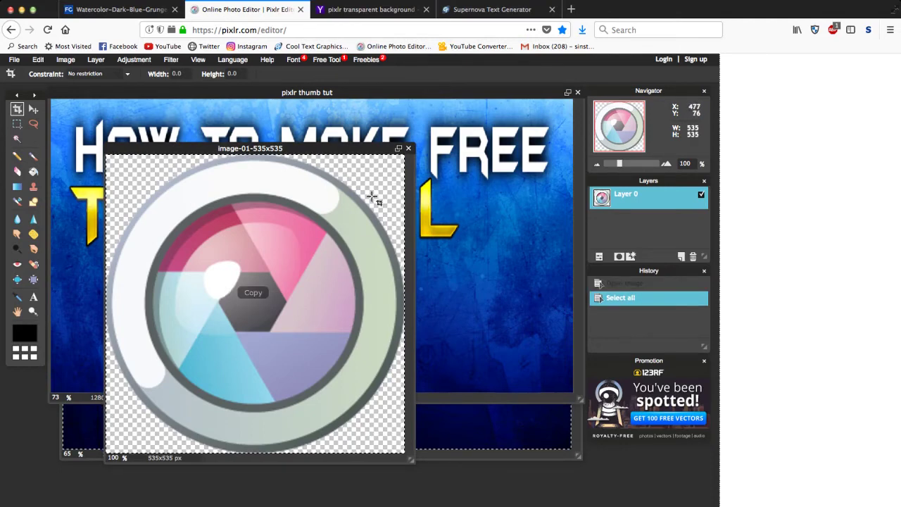
pyautogui.click(436, 263)
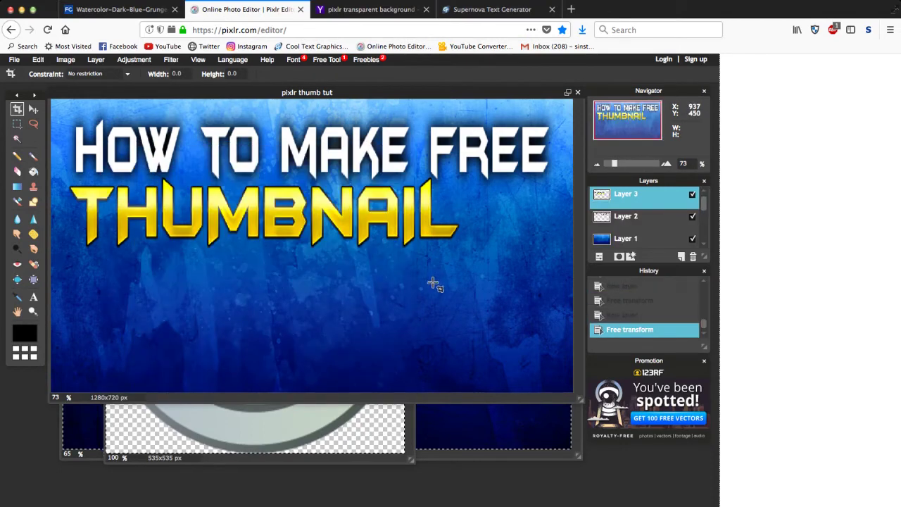
pyautogui.press('super+v')
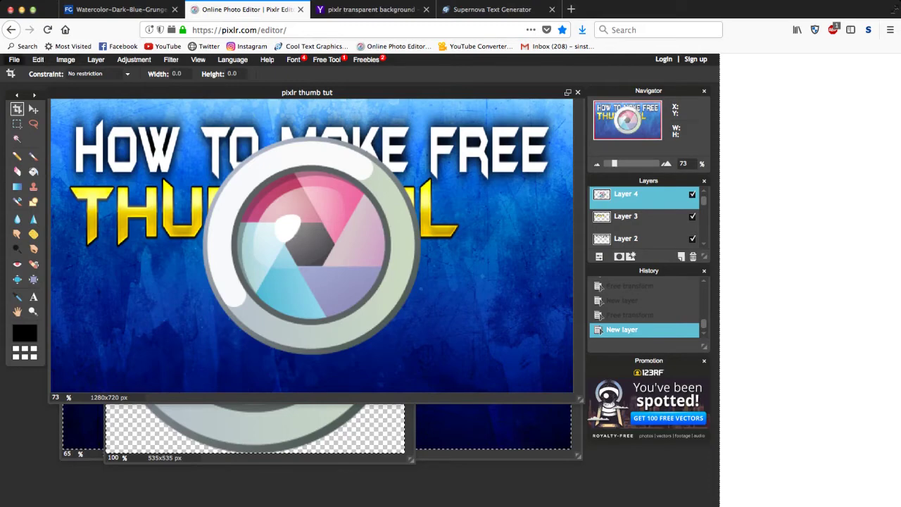
# Step: Shrink the pasted lens logo with Free transform, place it below the THUMBNAIL text near its left end, and apply the changes
pyautogui.click(38, 59)
pyautogui.click(56, 140)
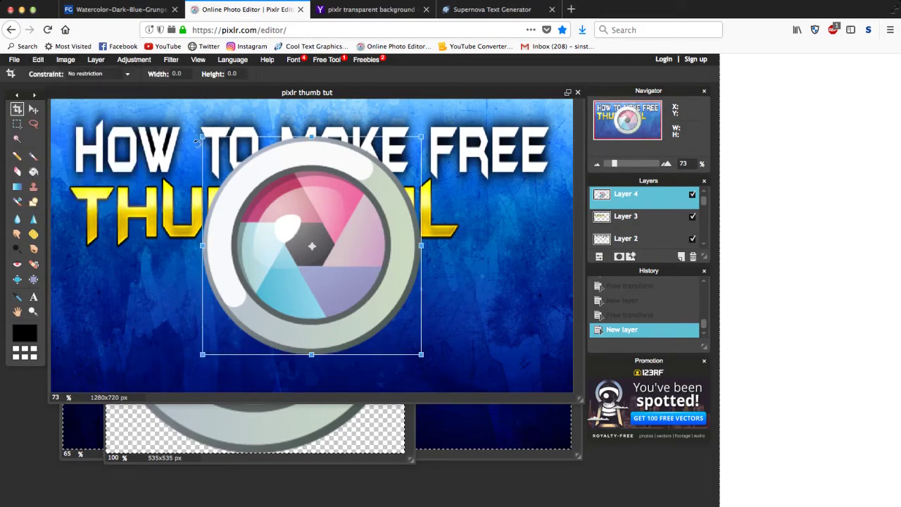
pyautogui.moveTo(198, 141); pyautogui.dragTo(237, 180)
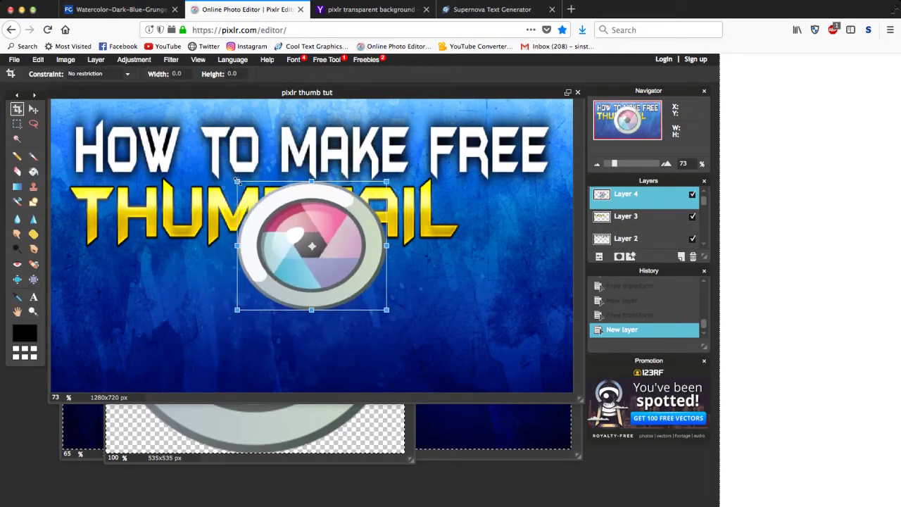
pyautogui.moveTo(281, 237); pyautogui.dragTo(138, 304)
pyautogui.moveTo(174, 246); pyautogui.dragTo(173, 244)
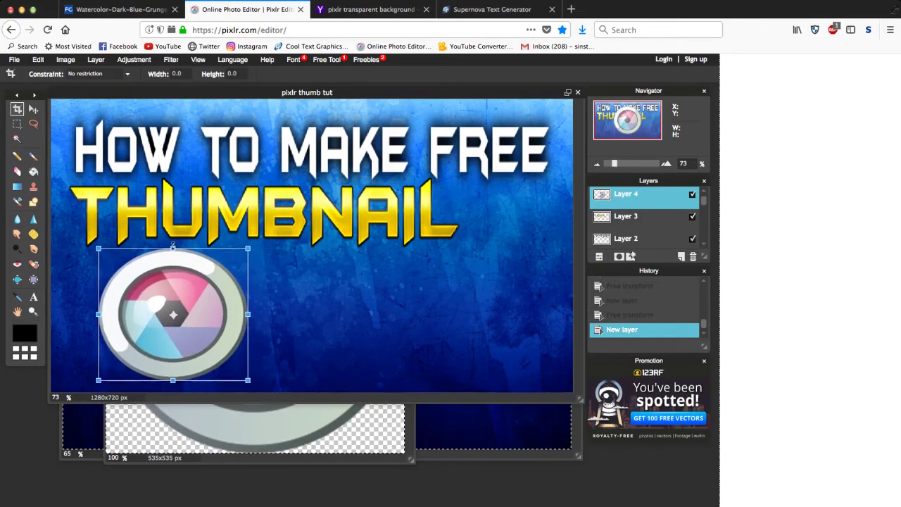
pyautogui.click(486, 105)
pyautogui.click(313, 316)
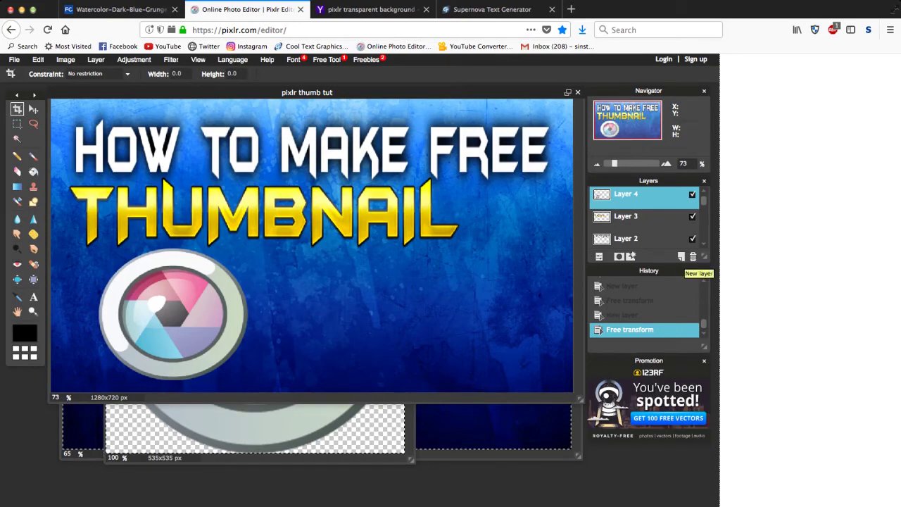
# Step: Add a new empty layer above the logo and give it a white (ffffff) outer glow with size 52
pyautogui.click(680, 257)
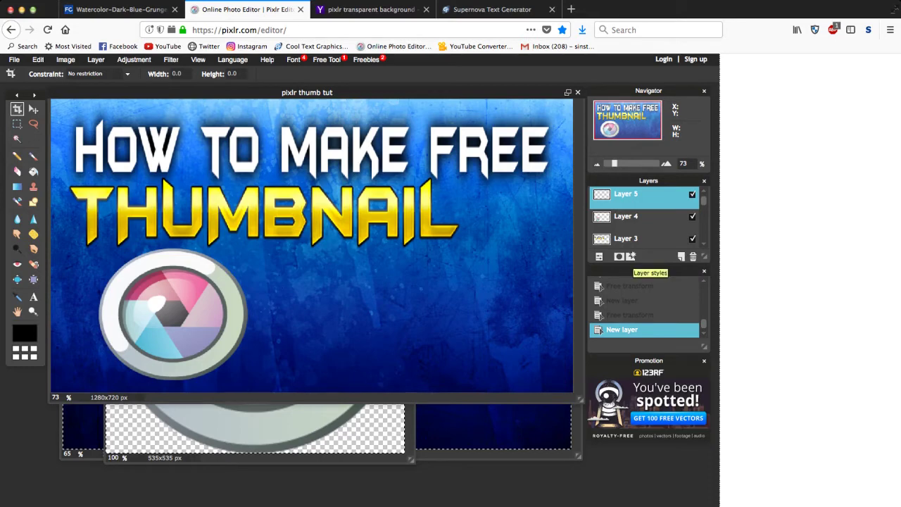
pyautogui.click(631, 257)
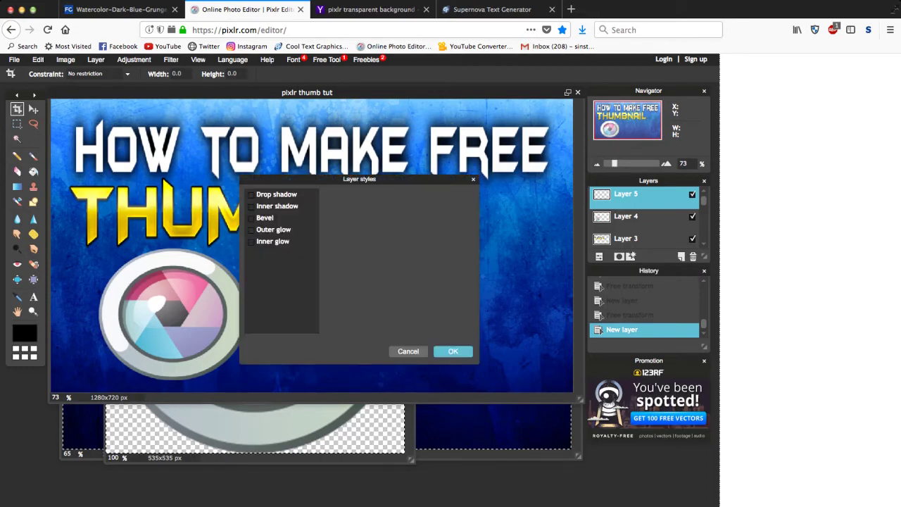
pyautogui.click(251, 231)
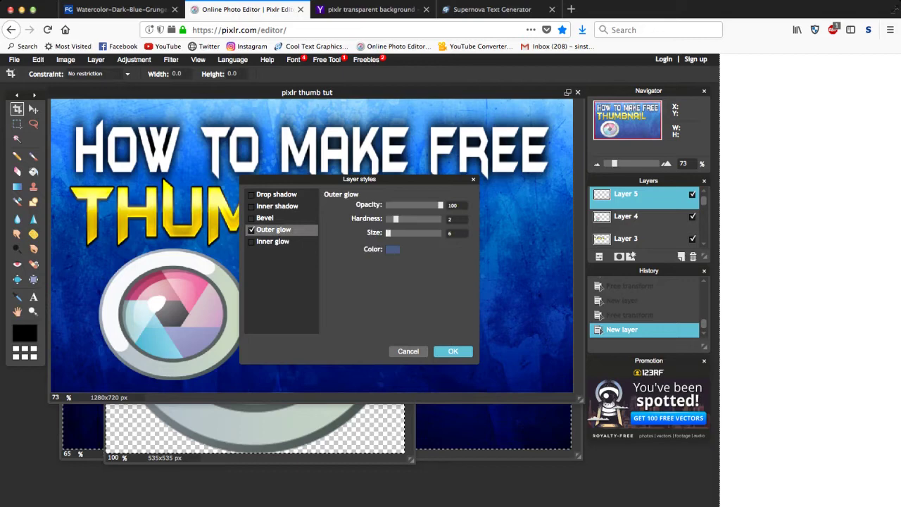
pyautogui.click(392, 249)
pyautogui.moveTo(289, 244); pyautogui.dragTo(291, 208)
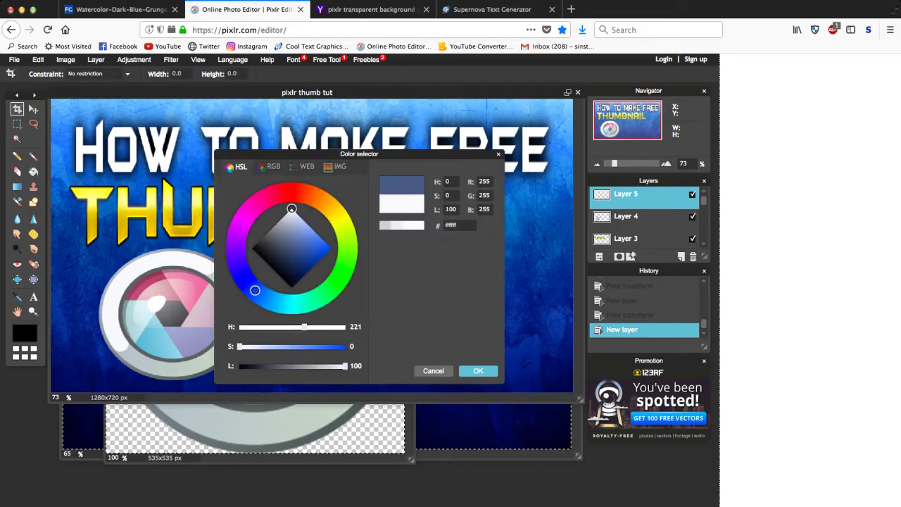
pyautogui.click(478, 371)
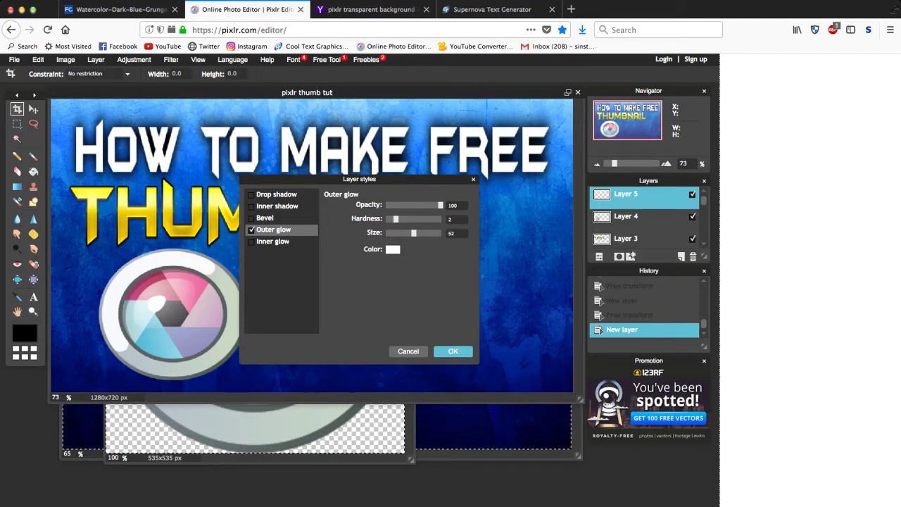
# Step: Add a white (ffffff) inner glow with size 52 to the empty layer and apply its layer styles
pyautogui.click(251, 241)
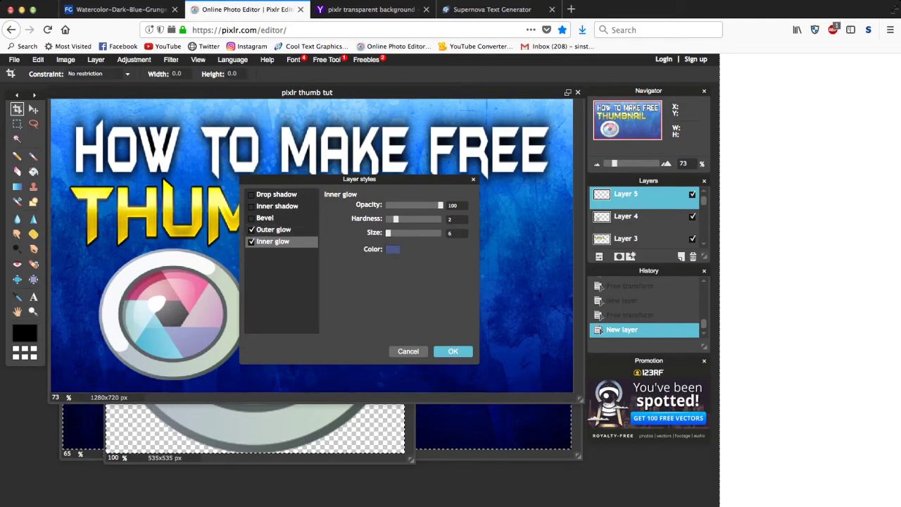
pyautogui.click(392, 249)
pyautogui.moveTo(289, 245); pyautogui.dragTo(292, 208)
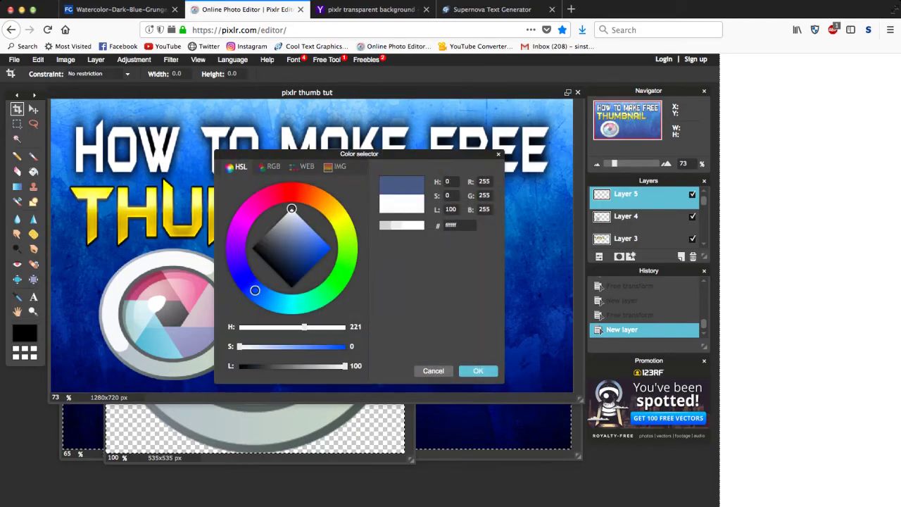
pyautogui.click(478, 371)
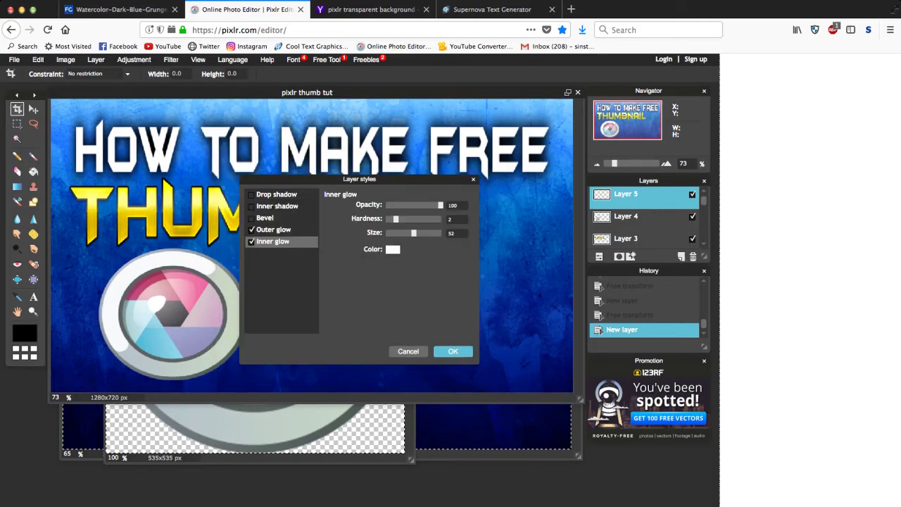
pyautogui.click(449, 352)
# Step: Give the lens logo on Layer 4 an inner glow and a white outer glow with size 46, and apply the layer styles
pyautogui.click(631, 217)
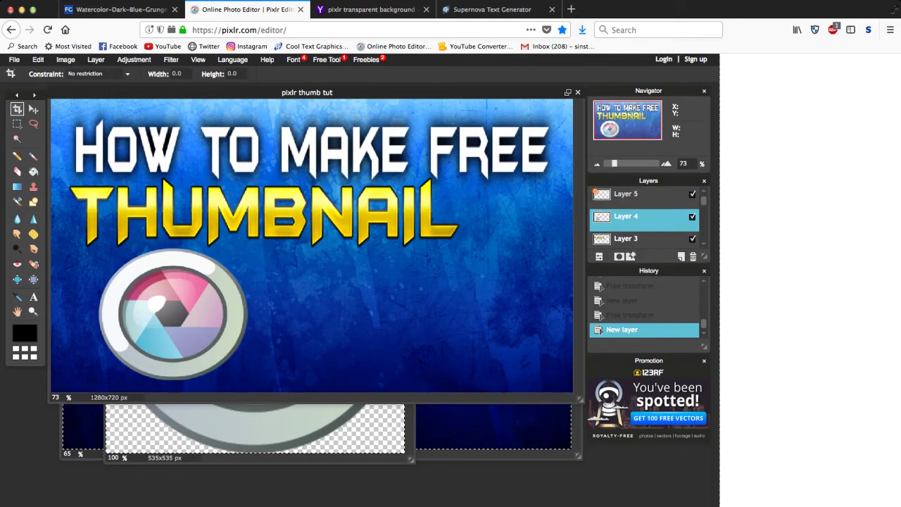
pyautogui.click(631, 257)
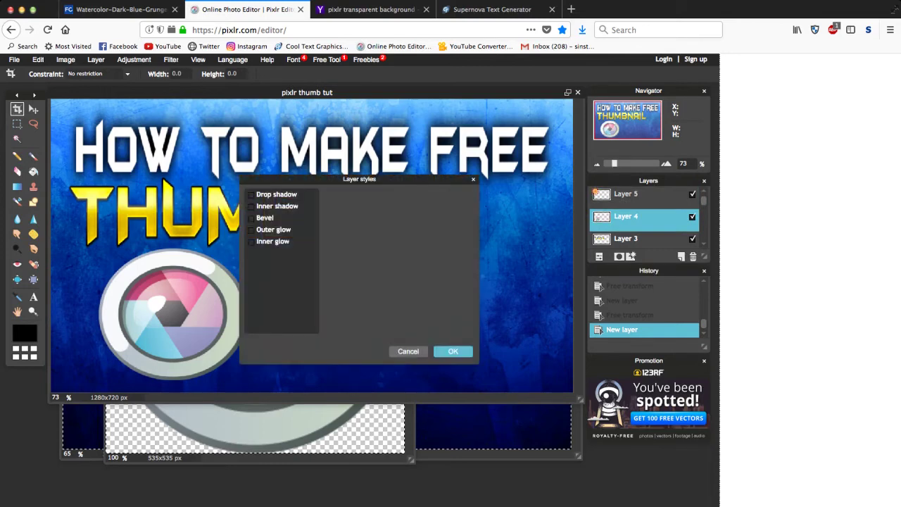
pyautogui.click(250, 241)
pyautogui.click(250, 230)
pyautogui.click(392, 249)
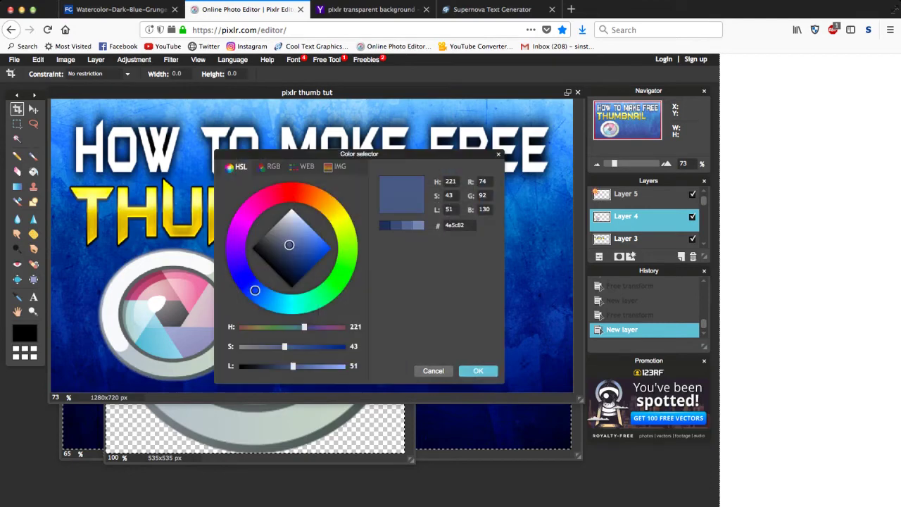
pyautogui.moveTo(289, 245); pyautogui.dragTo(291, 208)
pyautogui.click(479, 373)
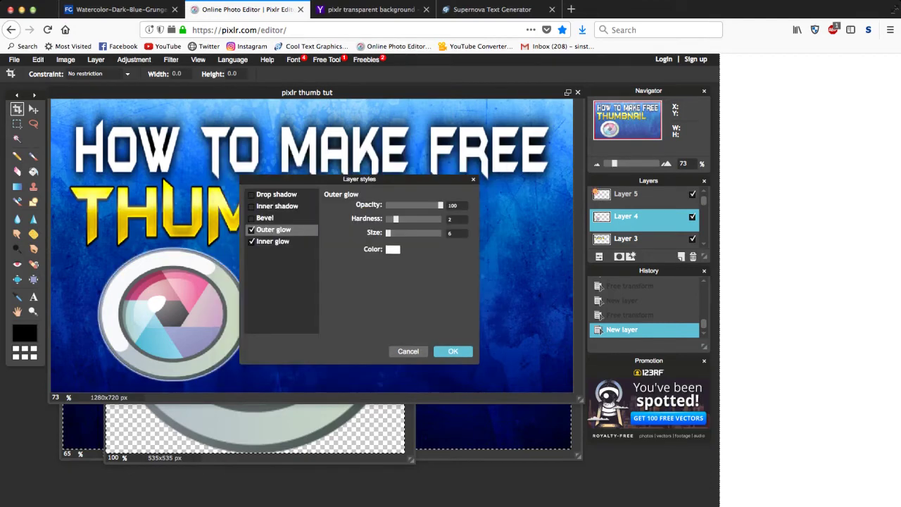
pyautogui.moveTo(388, 232); pyautogui.dragTo(410, 233)
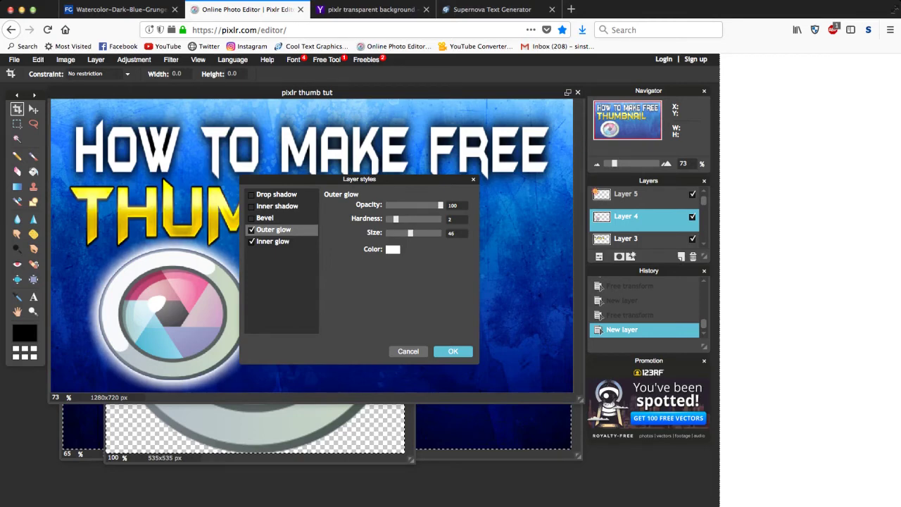
pyautogui.click(452, 351)
# Step: Move the glowing lens logo left with Free transform to align with the THUMBNAIL text's left edge, and apply the changes
pyautogui.click(38, 60)
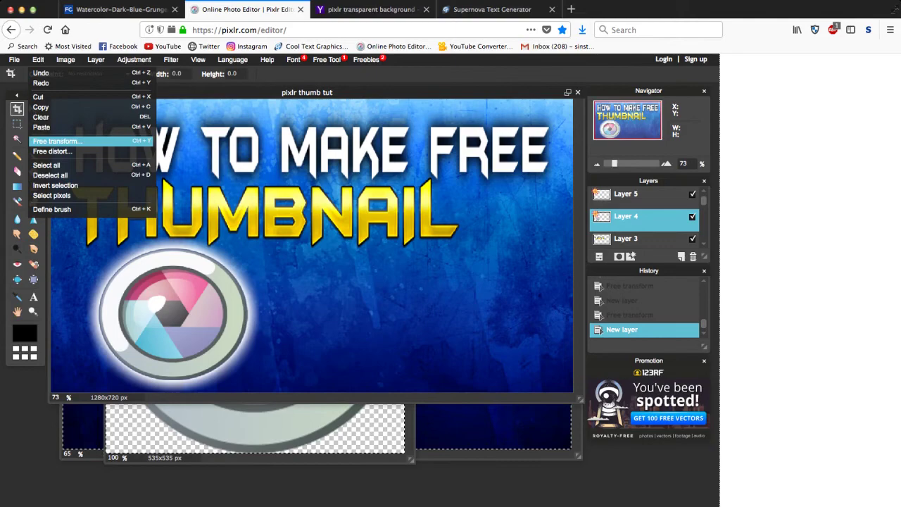
pyautogui.click(56, 140)
pyautogui.moveTo(132, 282); pyautogui.dragTo(109, 283)
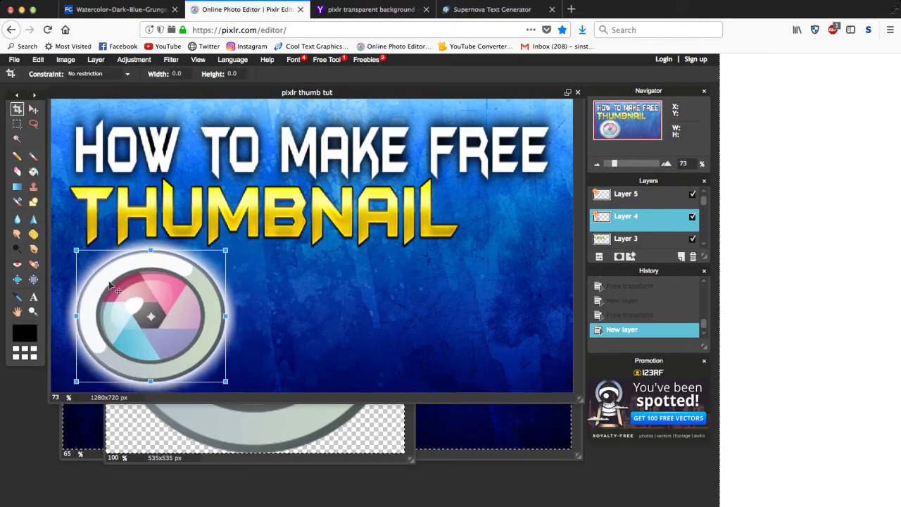
pyautogui.press('Return')
pyautogui.click(321, 317)
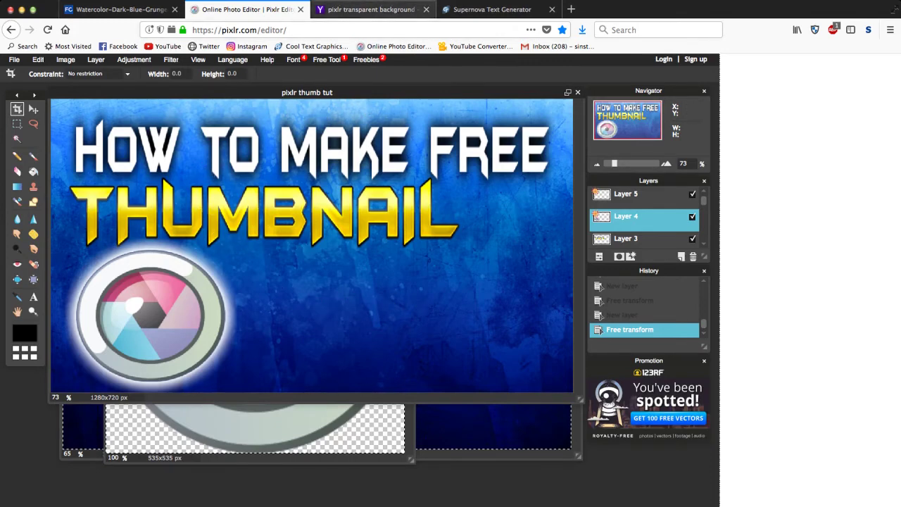
# Step: Switch to the Yahoo image search page and search for "arrow transparent background"
pyautogui.click(371, 10)
pyautogui.scroll(4, 422, 281)
pyautogui.click(206, 74)
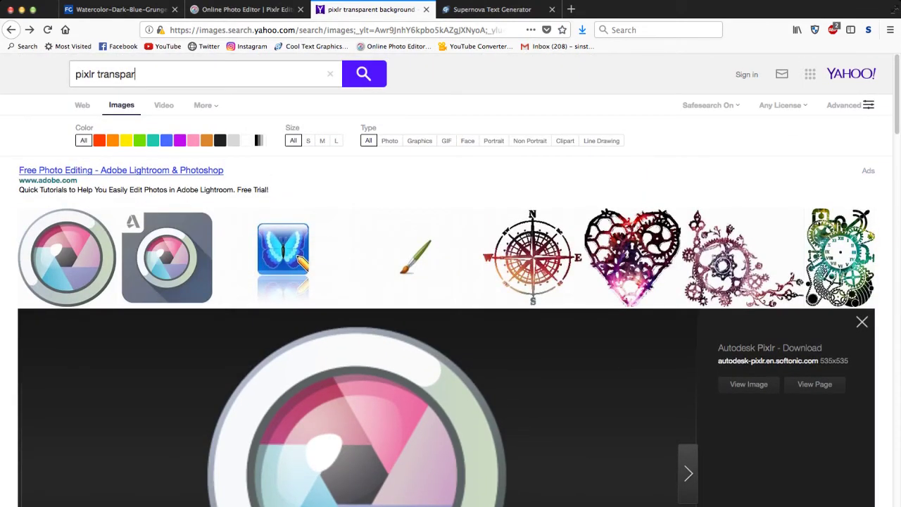
pyautogui.press('BackSpace')
pyautogui.press('BackSpace')
pyautogui.press('BackSpace')
pyautogui.press('BackSpace')
pyautogui.press('BackSpace')
pyautogui.press('BackSpace')
pyautogui.press('BackSpace')
pyautogui.press('BackSpace')
pyautogui.write('arro')
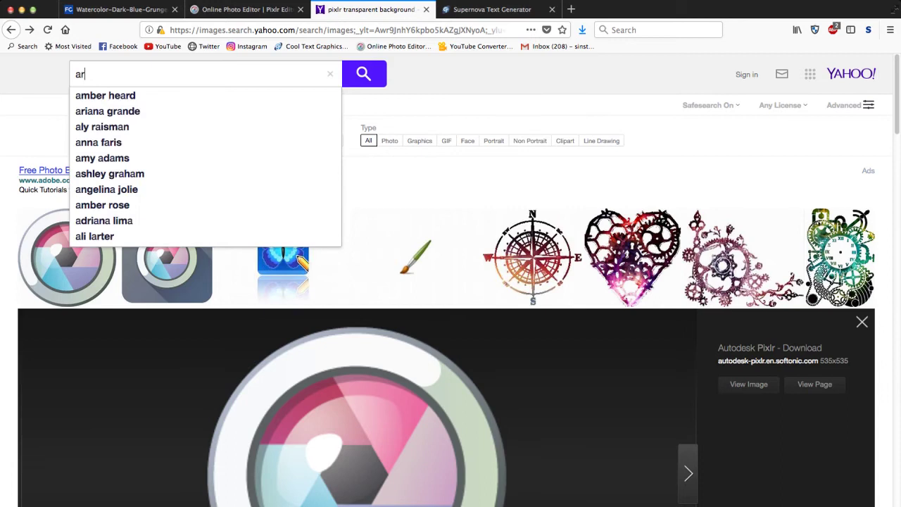
pyautogui.write('w tran')
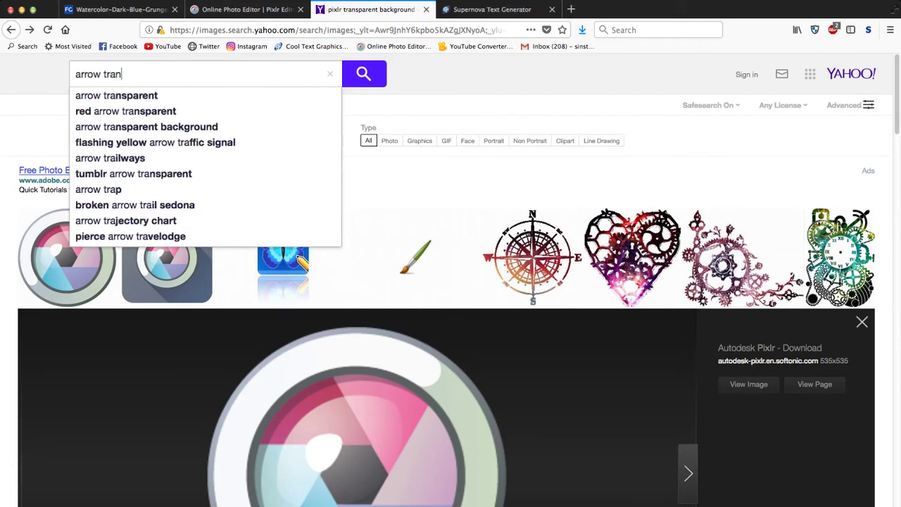
pyautogui.write('par')
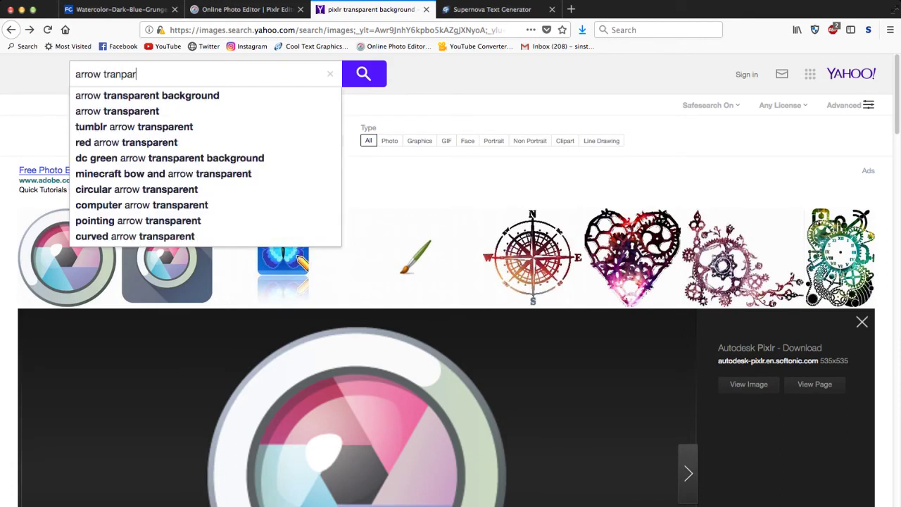
pyautogui.press('Down')
pyautogui.press('Return')
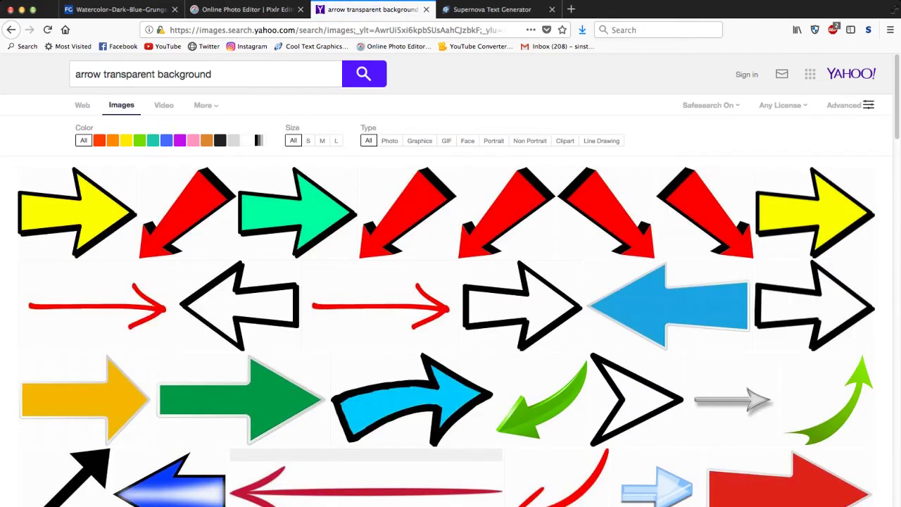
# Step: Open the first red bottom-left arrow from the results, then switch to Pixlr Editor and open its image 580b57fcd9996e24bc43c44b from the computer
pyautogui.click(187, 213)
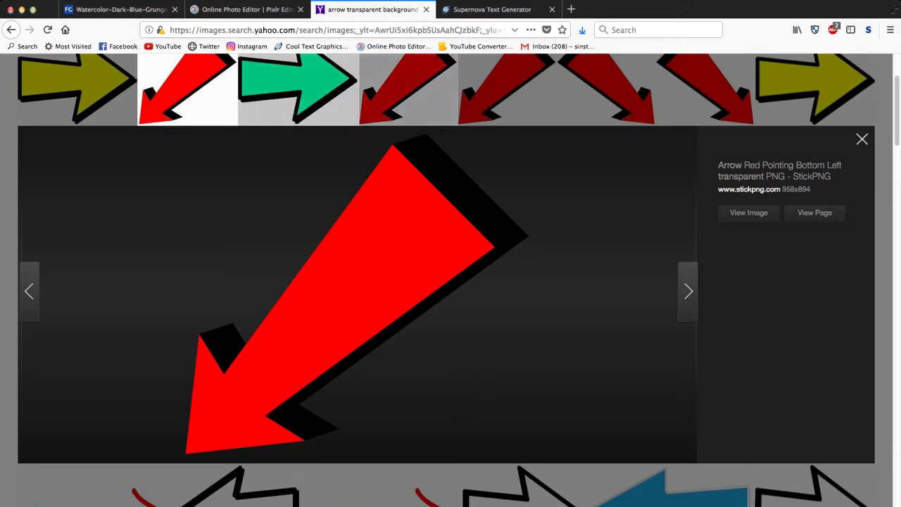
pyautogui.click(248, 9)
pyautogui.click(14, 60)
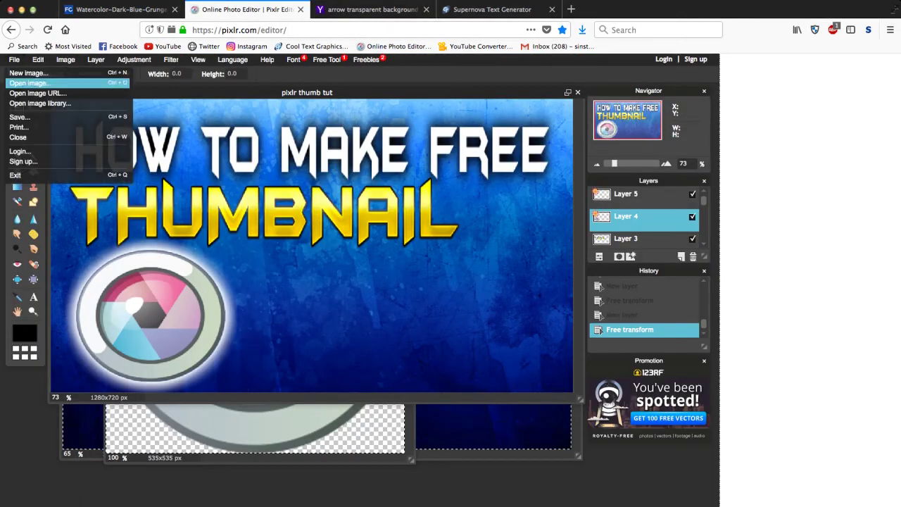
pyautogui.click(32, 83)
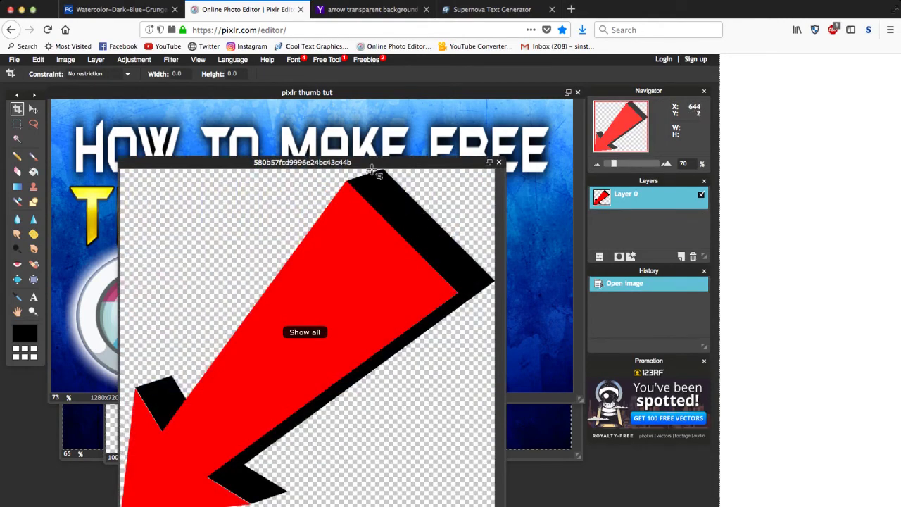
# Step: Copy the entire red arrow image and paste it into the pixlr thumb tut image
pyautogui.moveTo(371, 162); pyautogui.dragTo(376, 139)
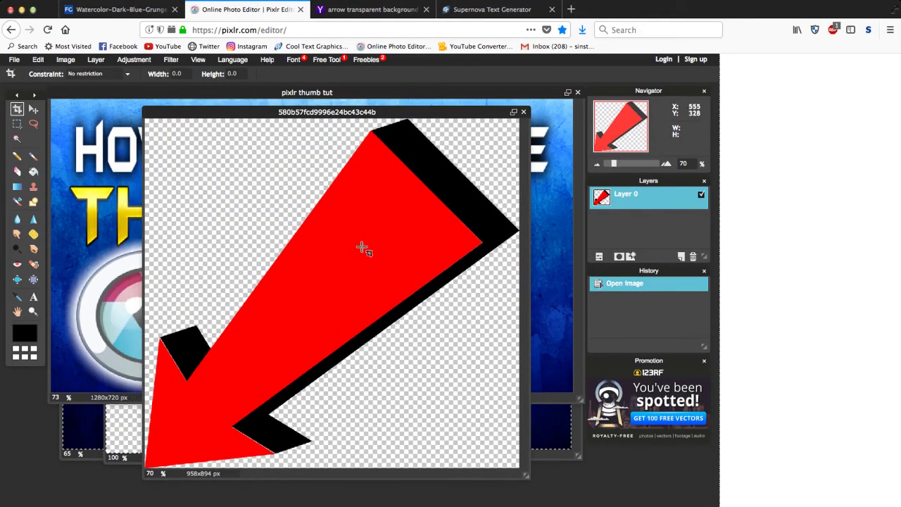
pyautogui.hotkey('ctrl', 'a')
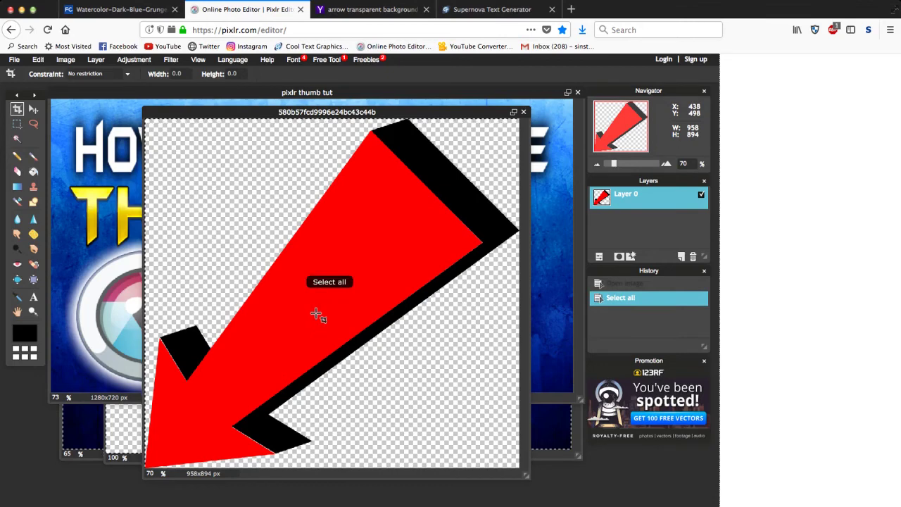
pyautogui.hotkey('ctrl', 'c')
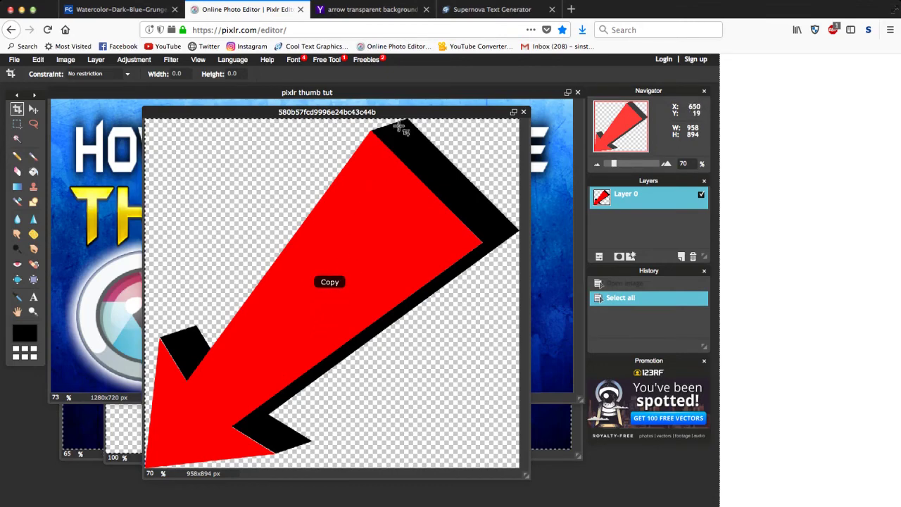
pyautogui.click(401, 103)
pyautogui.hotkey('ctrl', 'v')
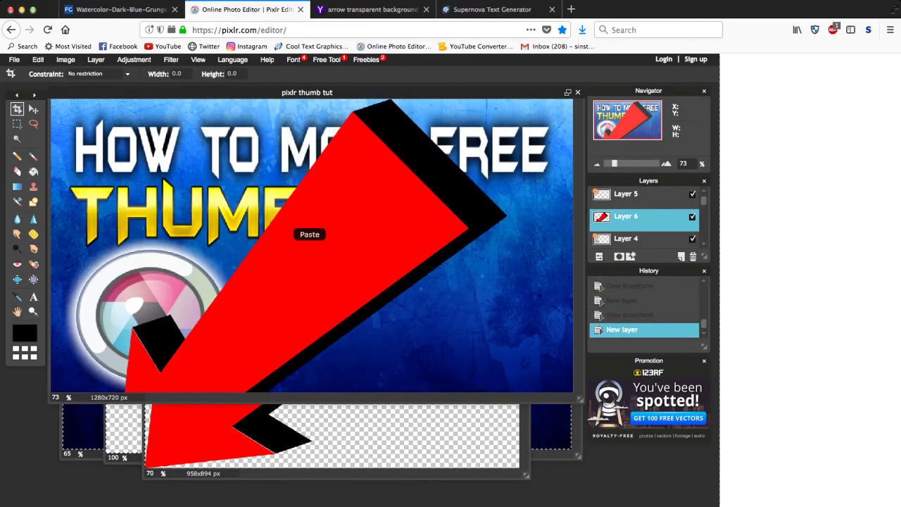
# Step: Shrink the red arrow with Free transform, rotate it clockwise to point at the lens logo, place it beside the logo below THUMBNAIL, and apply the changes
pyautogui.click(38, 59)
pyautogui.click(56, 141)
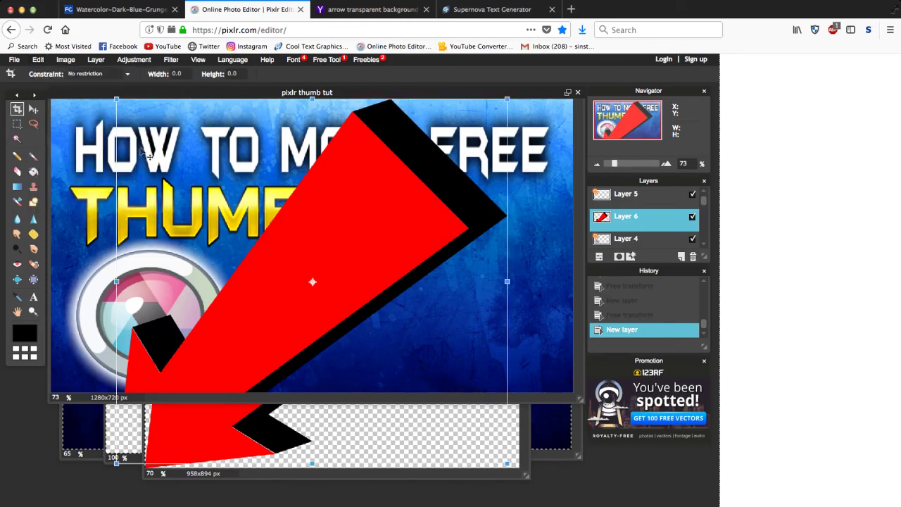
pyautogui.moveTo(118, 100); pyautogui.dragTo(227, 202)
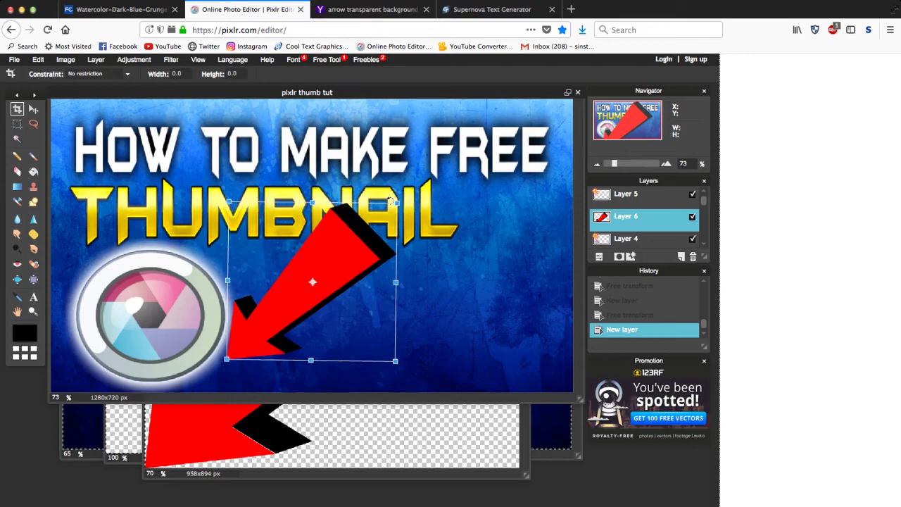
pyautogui.moveTo(391, 200); pyautogui.dragTo(420, 254)
pyautogui.moveTo(355, 292); pyautogui.dragTo(412, 316)
pyautogui.press('Return')
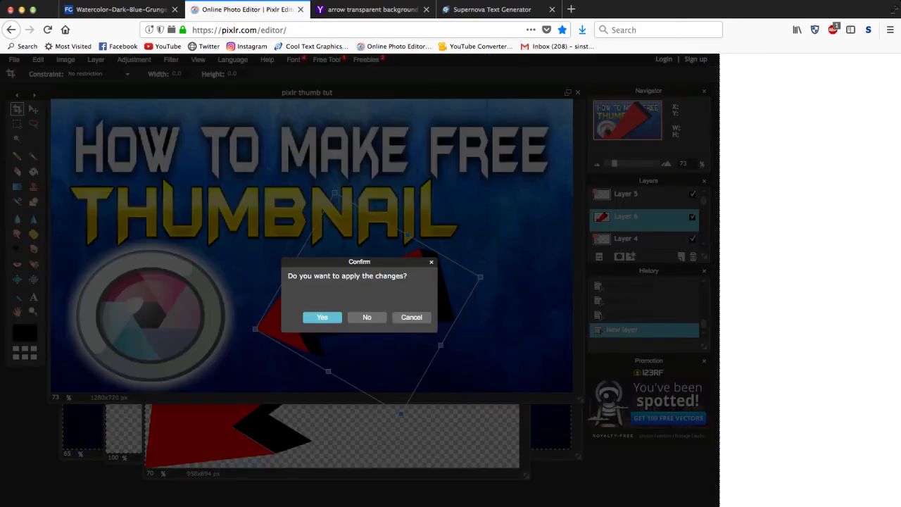
pyautogui.click(316, 316)
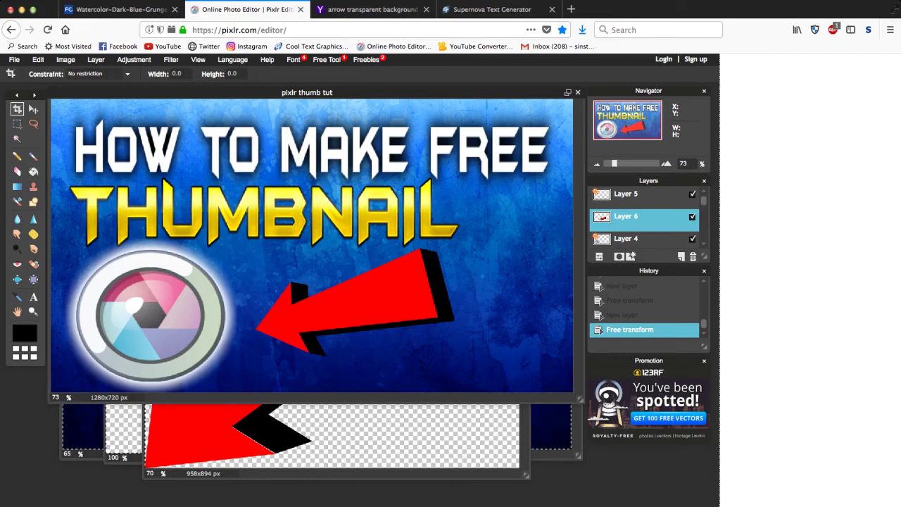
# Step: Save the thumbnail to the computer as a JPEG named pixlr thumb tut at maximum quality
pyautogui.click(14, 59)
pyautogui.click(21, 117)
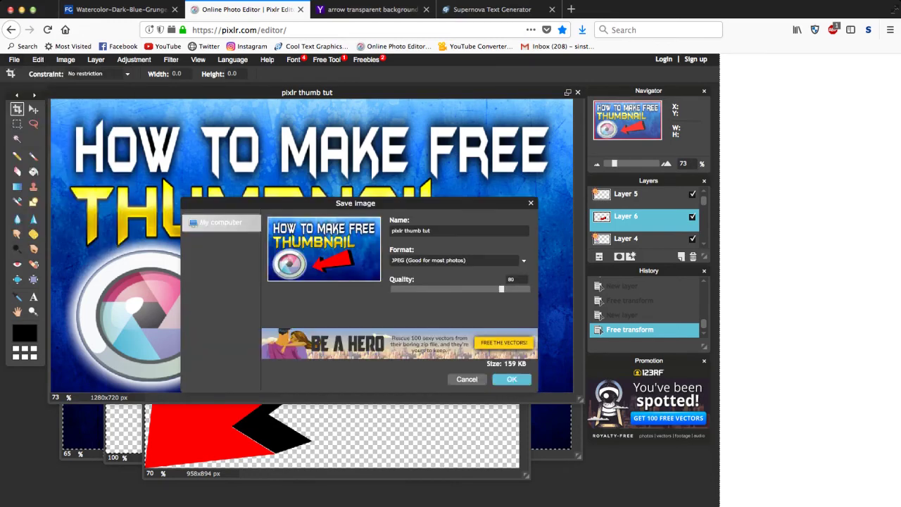
pyautogui.moveTo(501, 289); pyautogui.dragTo(529, 289)
pyautogui.click(512, 379)
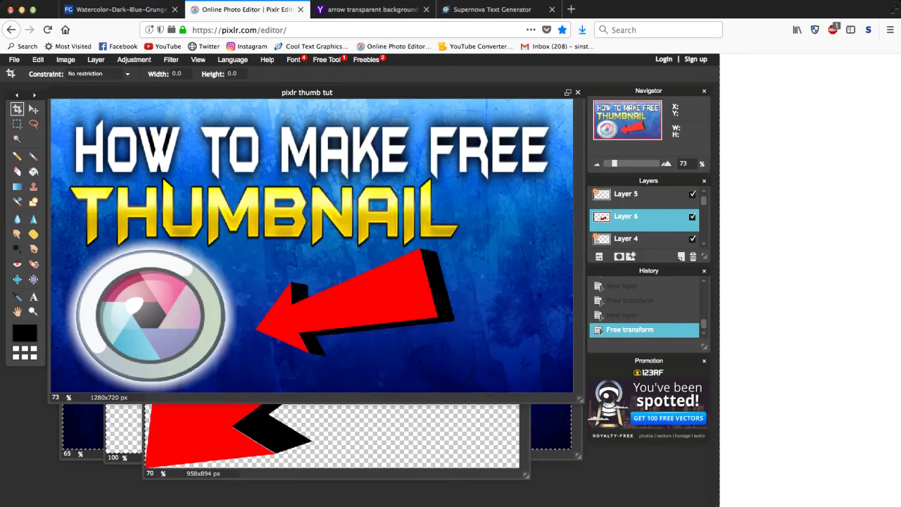